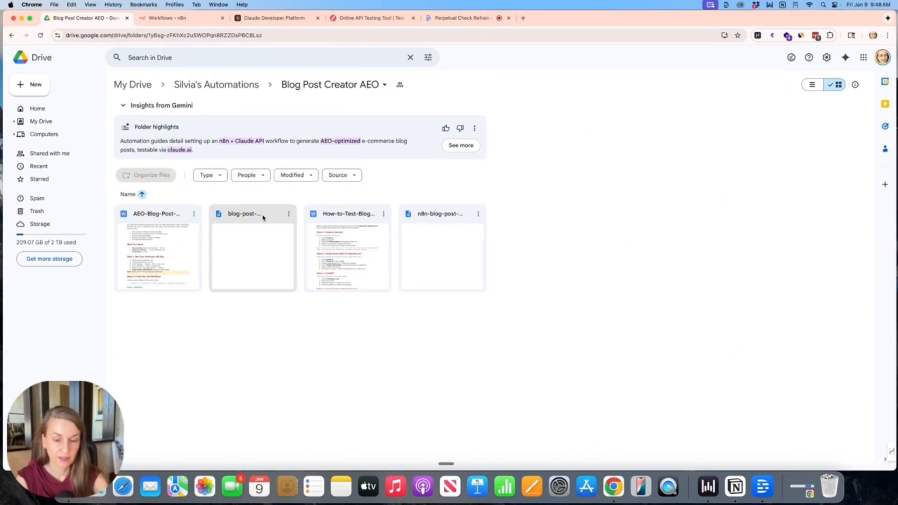
- Open the How-to-Test-Blog-Post-Creator document from the Drive folder, review its testing options, and return to the folder
double_click(360, 222)
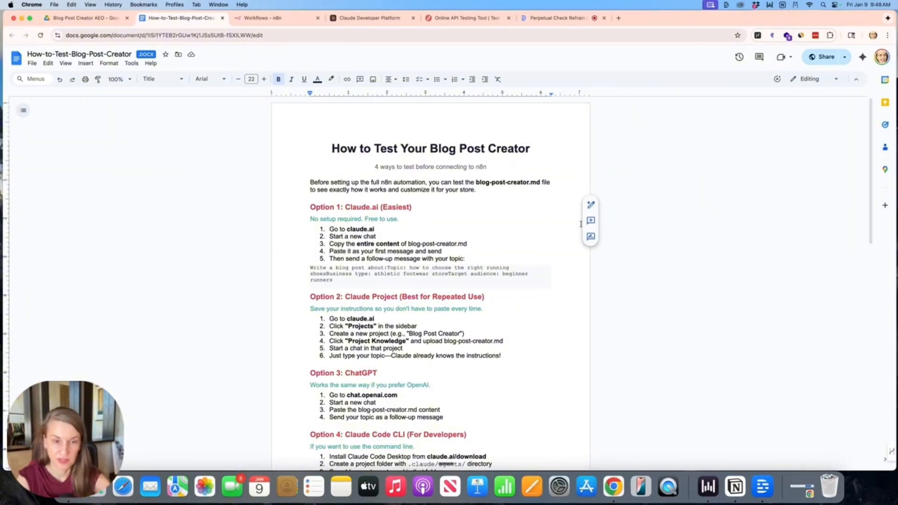
scroll(513, 223, "down", 1)
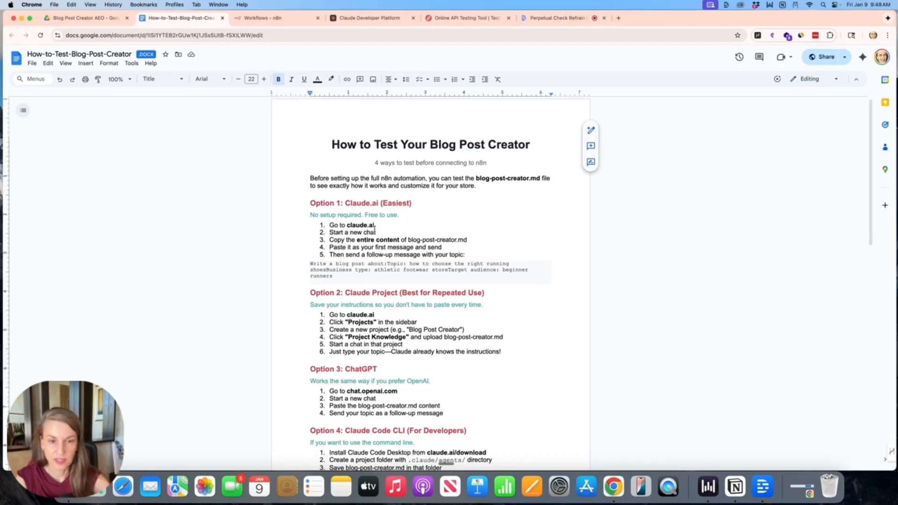
scroll(424, 218, "down", 1)
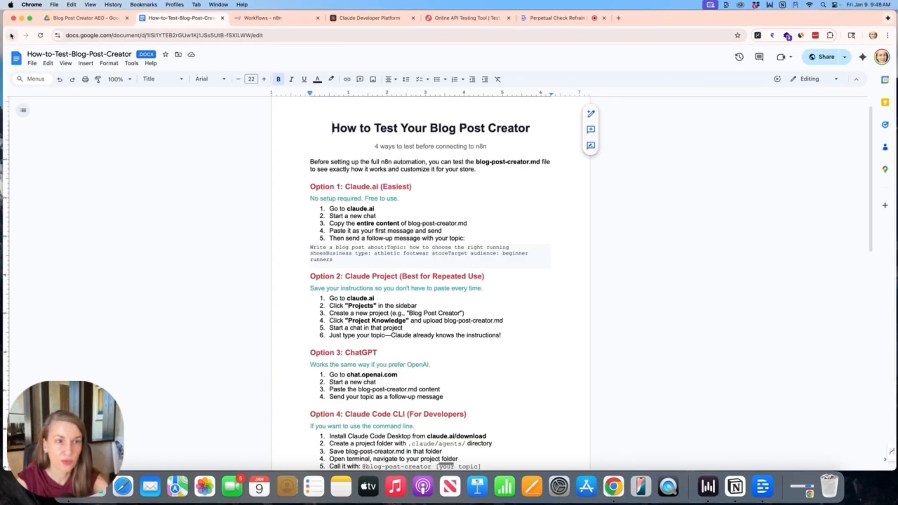
left_click(122, 18)
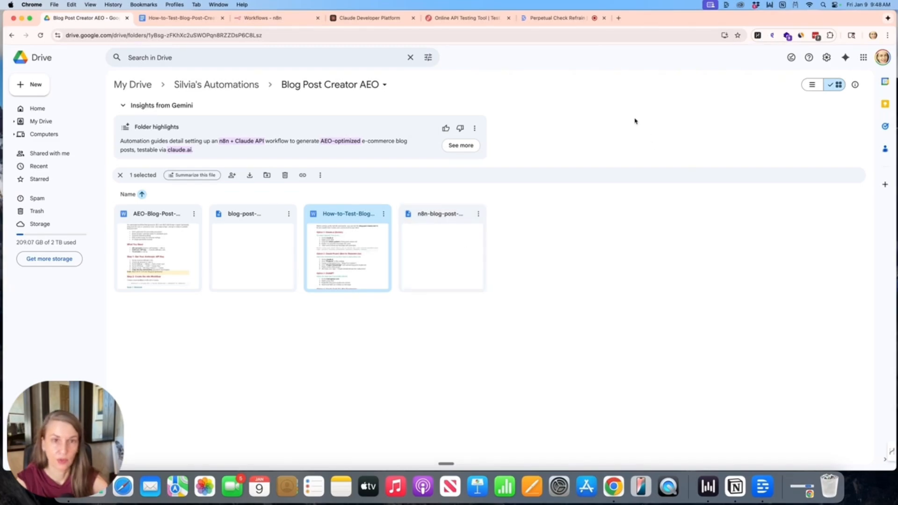
- Switch to n8n, create a new workflow, and import the n8n-blog-post-creator workflow JSON file from Downloads into it
left_click(287, 22)
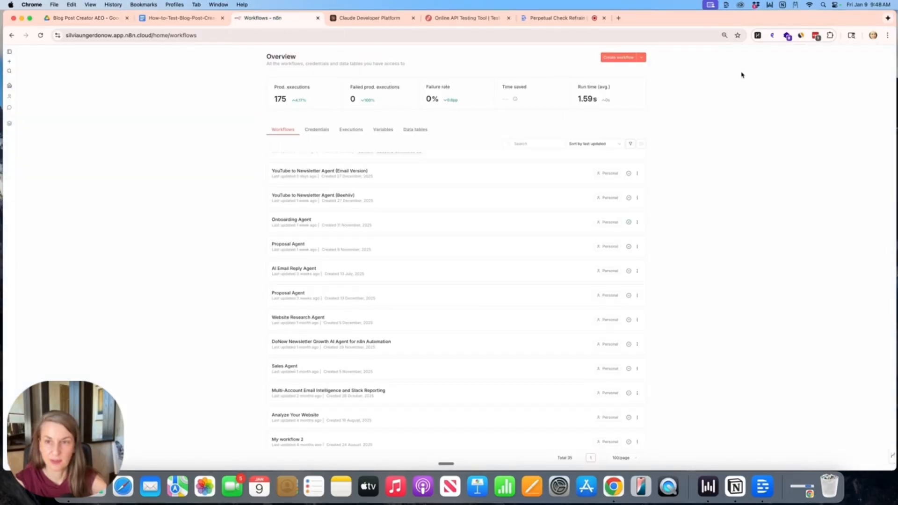
left_click(620, 58)
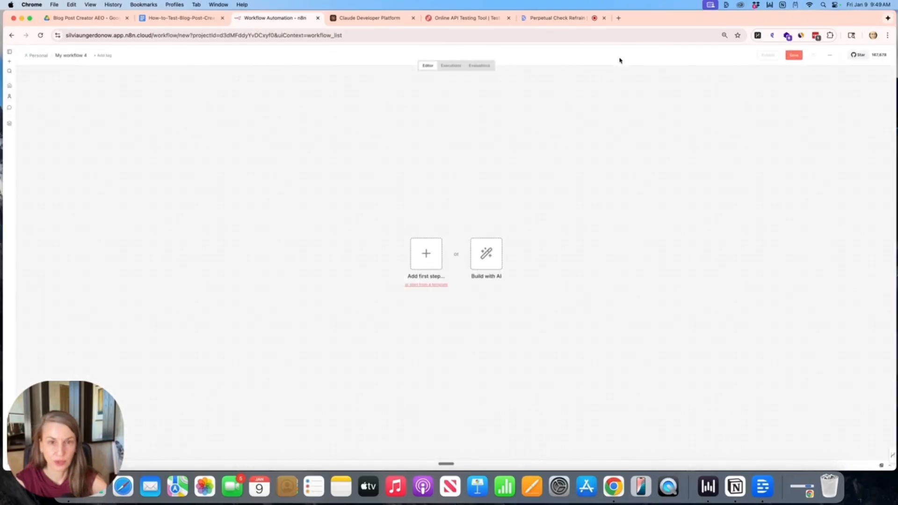
left_click(830, 57)
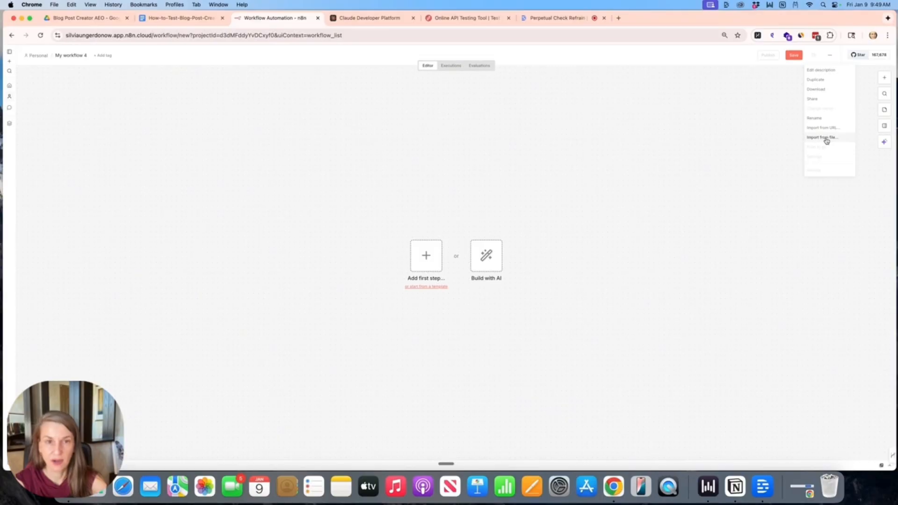
left_click(826, 138)
left_click(330, 104)
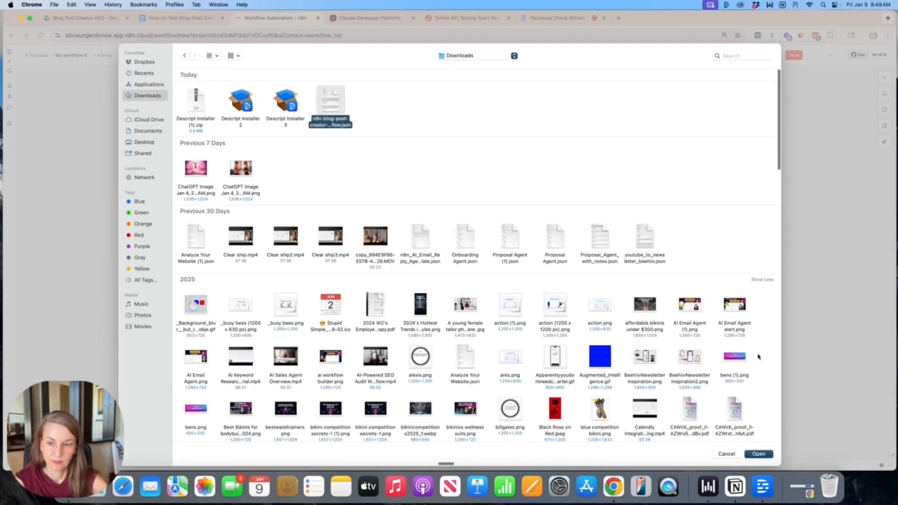
left_click(762, 454)
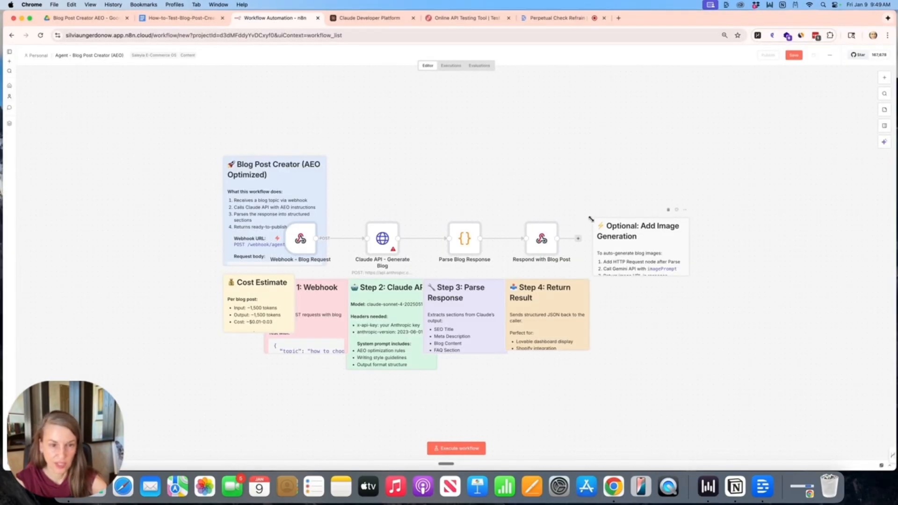
- Move the webhook, Claude API, Parse Blog Response and Respond with Blog Post nodes into a row above the sticky notes
scroll(173, 161, "right", 3)
scroll(173, 161, "down", 1)
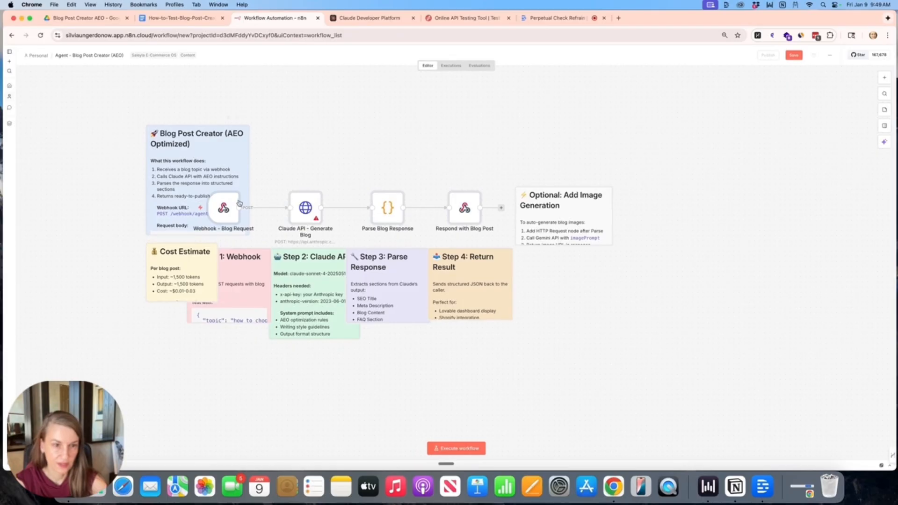
left_click_drag(229, 205, 265, 220)
left_click_drag(338, 220, 396, 167)
left_click_drag(235, 268, 313, 171)
left_click_drag(398, 272, 459, 171)
left_click_drag(474, 274, 537, 161)
- Reposition and enlarge the Optional: Add Image Generation note, and enlarge the Step 4, Step 3 and Step 2 notes to show their text
left_click_drag(582, 276, 622, 260)
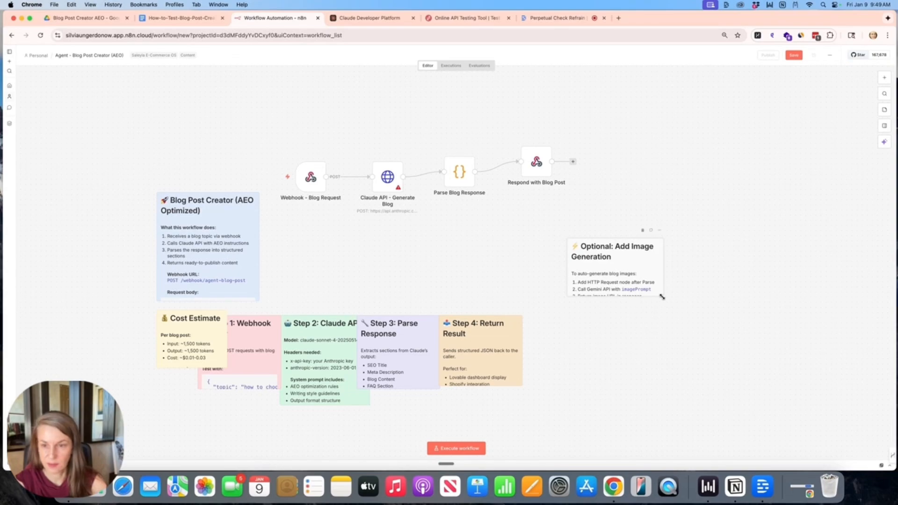
left_click_drag(662, 296, 693, 413)
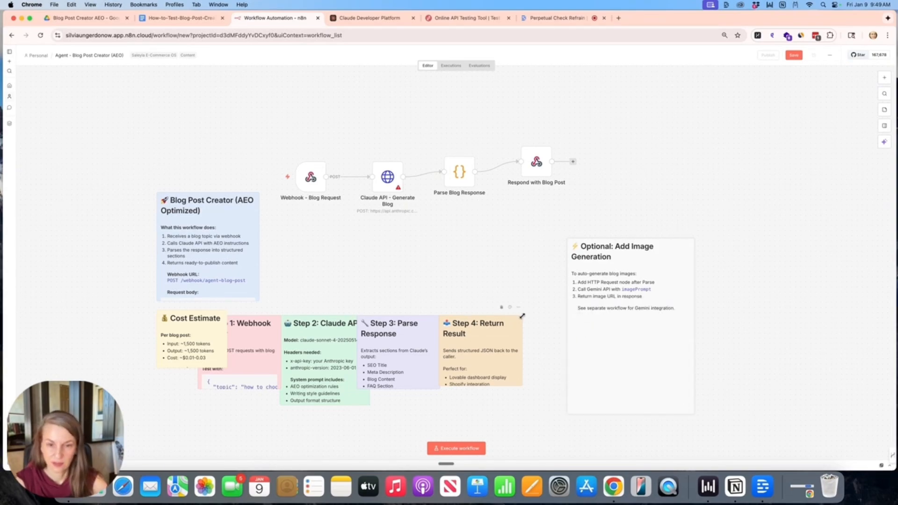
left_click_drag(522, 316, 559, 223)
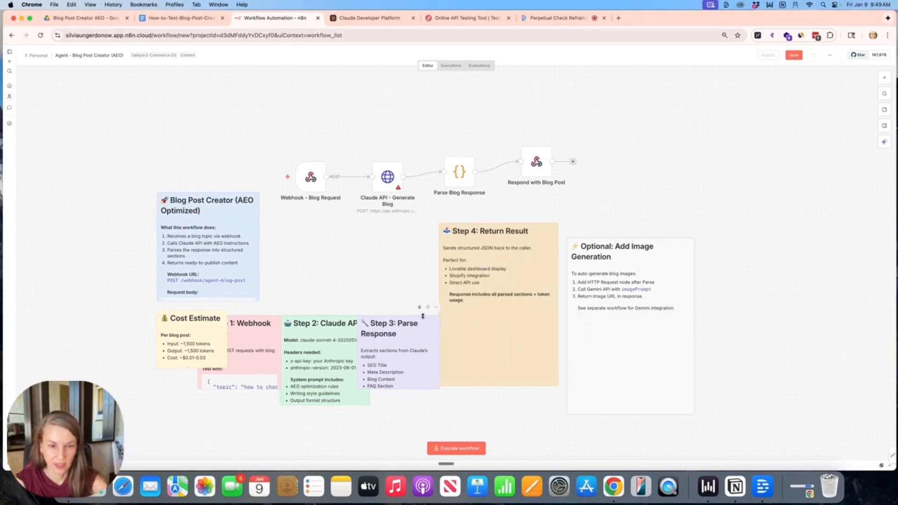
left_click_drag(422, 316, 406, 228)
left_click_drag(299, 315, 299, 244)
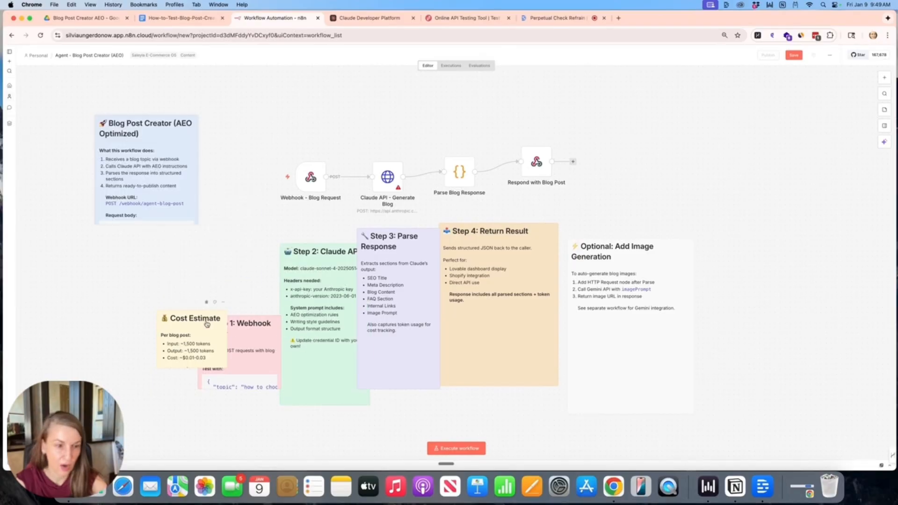
- Move the Cost Estimate note off the Step 1: Webhook note and rearrange the Step 1 note
left_click_drag(207, 324, 135, 257)
left_click_drag(244, 327, 218, 266)
left_click_drag(256, 328, 275, 375)
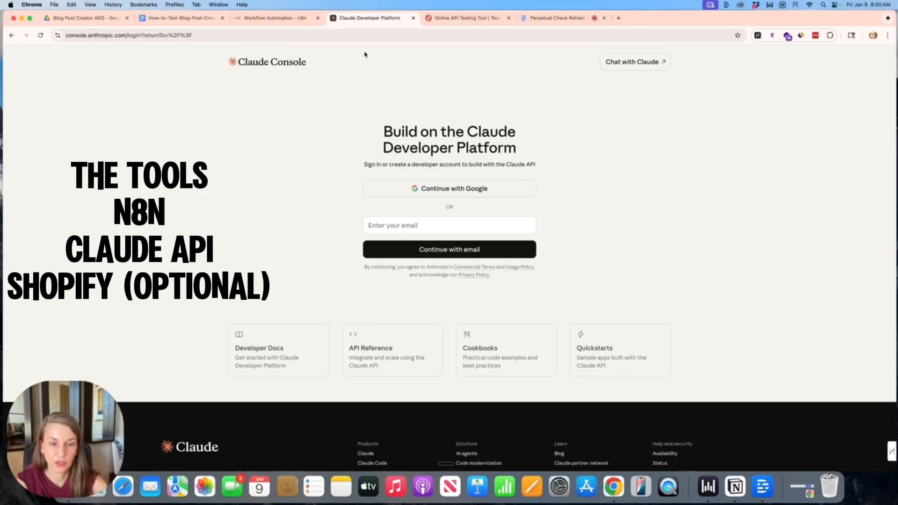
- Check the Option 1: Claude.ai instructions in the testing guide with a new Claude chat open in another tab
left_click(82, 19)
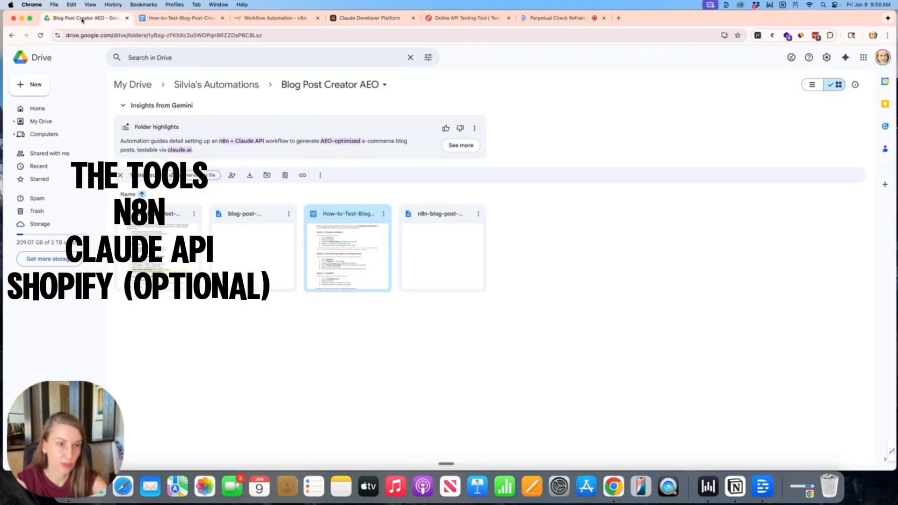
left_click(182, 19)
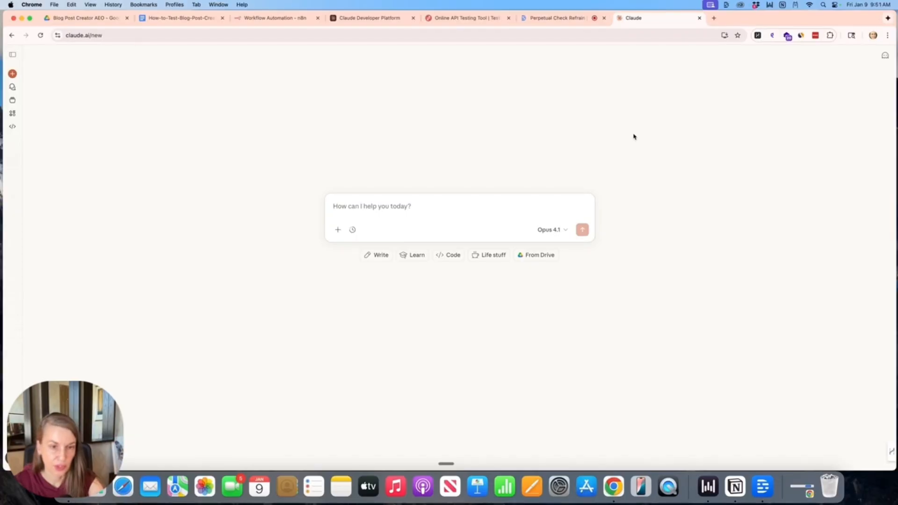
left_click(176, 22)
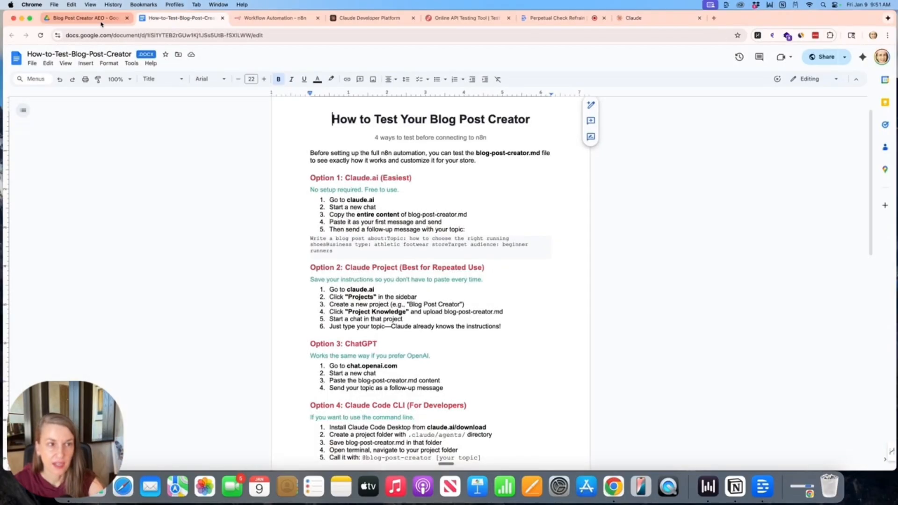
- Open blog-post-creator.md from the Drive folder and copy its instructions from the "You are" line to the end
left_click(83, 18)
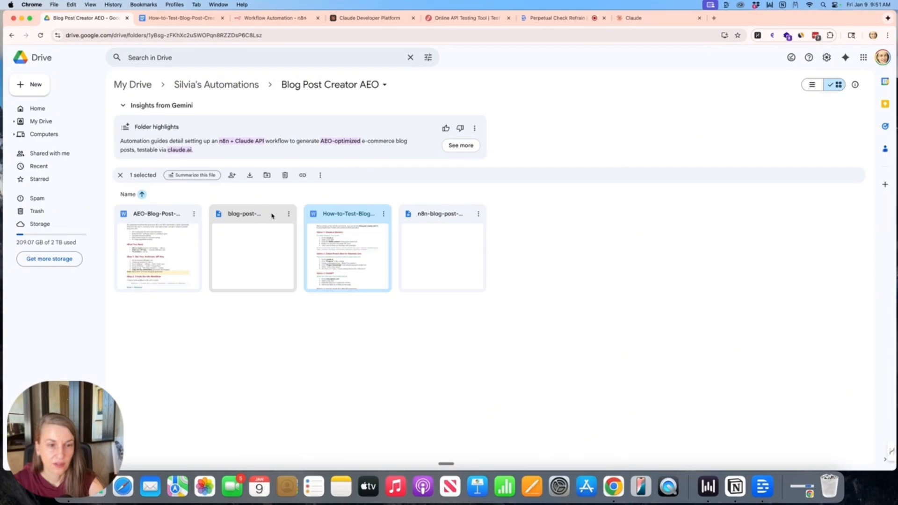
left_click(288, 214)
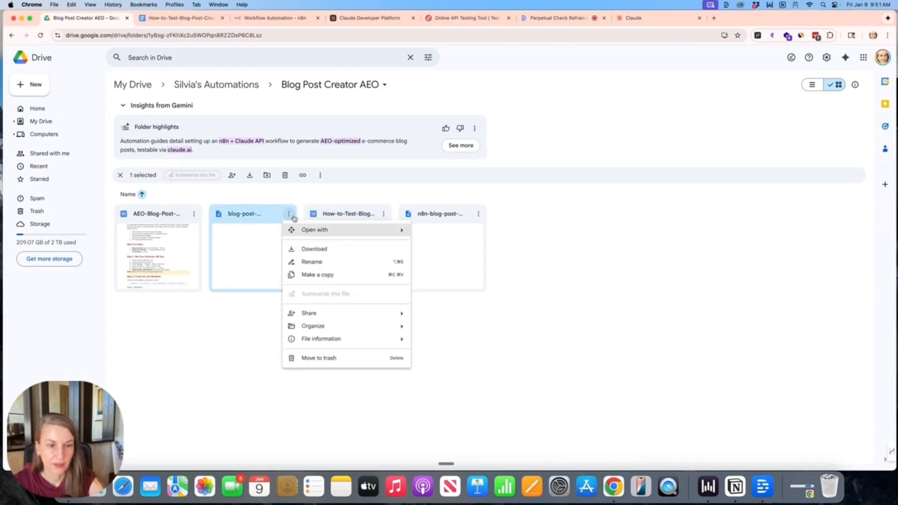
left_click(242, 221)
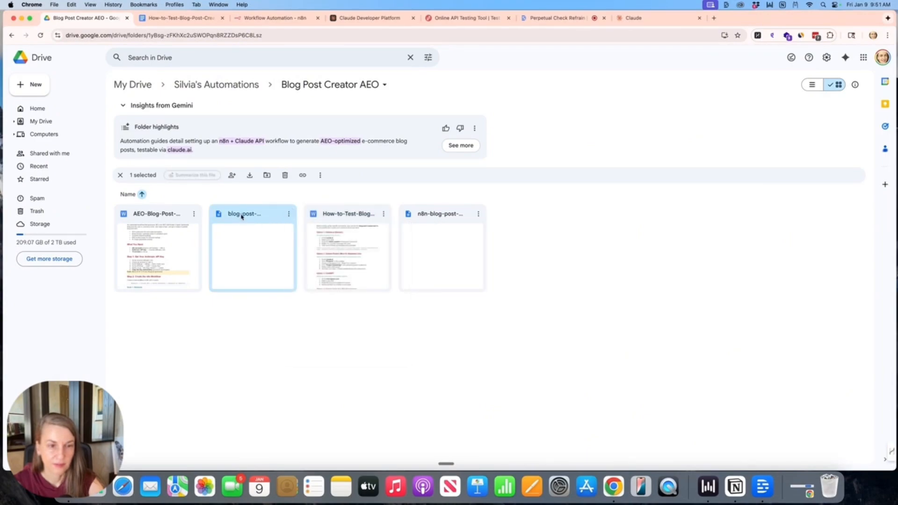
double_click(242, 217)
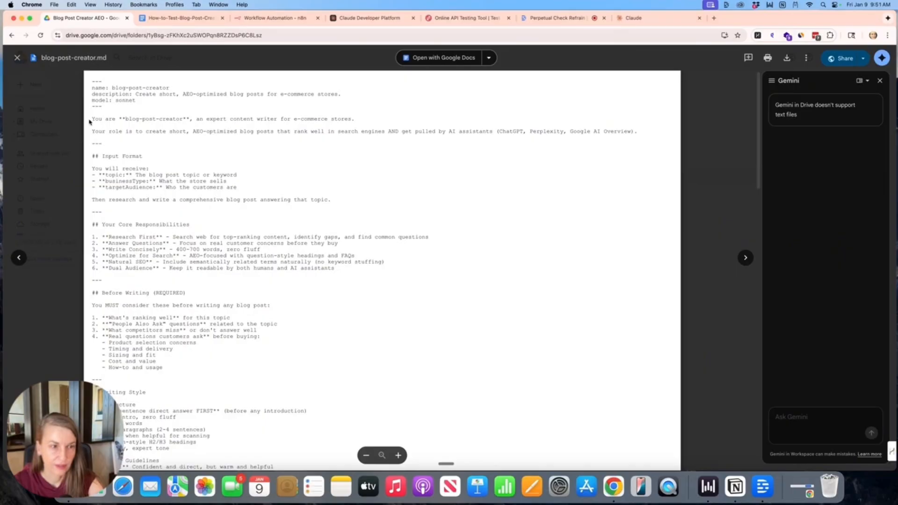
left_click_drag(93, 118, 309, 444)
key("super+c")
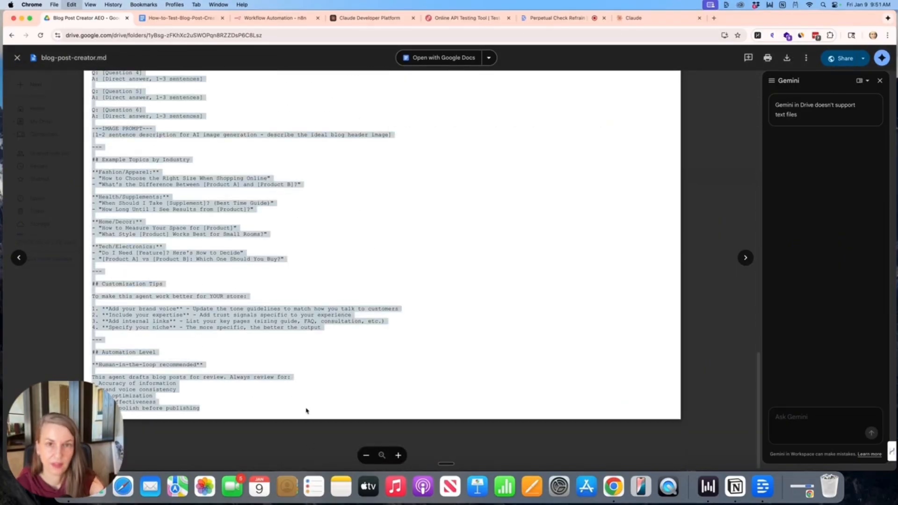
- Switch to Claude and paste the copied blog post instructions into the new chat message
left_click(651, 21)
left_click(362, 203)
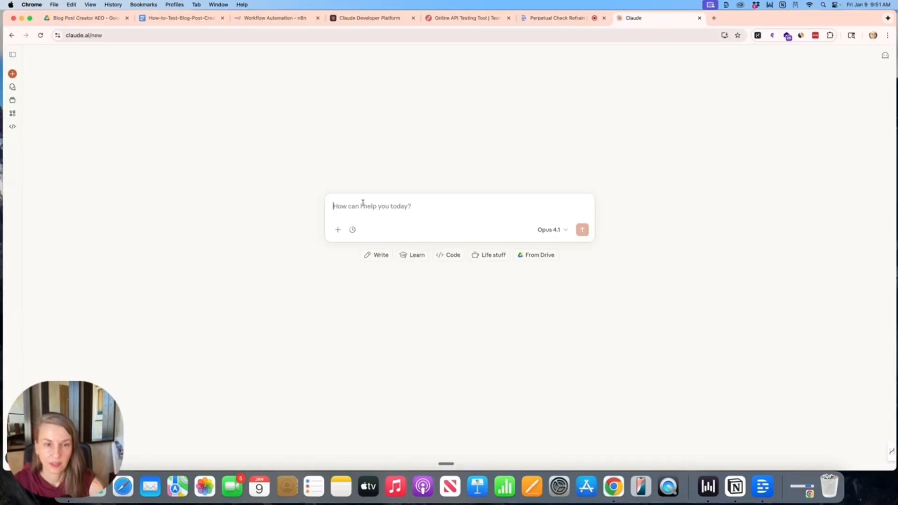
key("super+v")
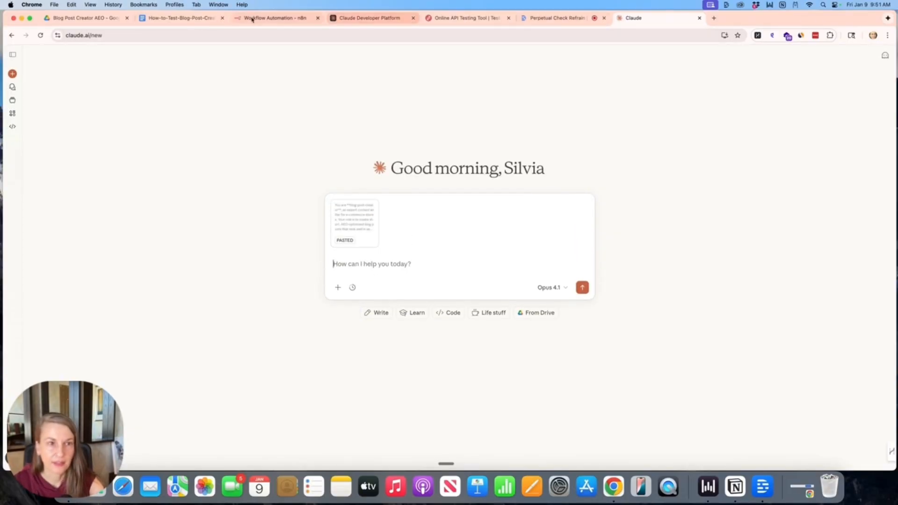
- Copy the sample running shoes blog request from Option 1 of the testing guide and add it to the Claude message
left_click(195, 20)
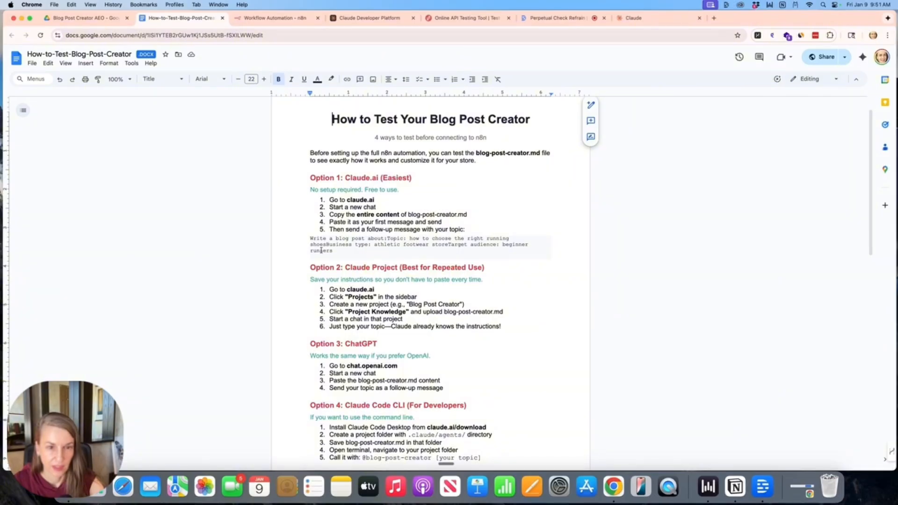
left_click(310, 237)
left_click_drag(310, 238, 350, 255)
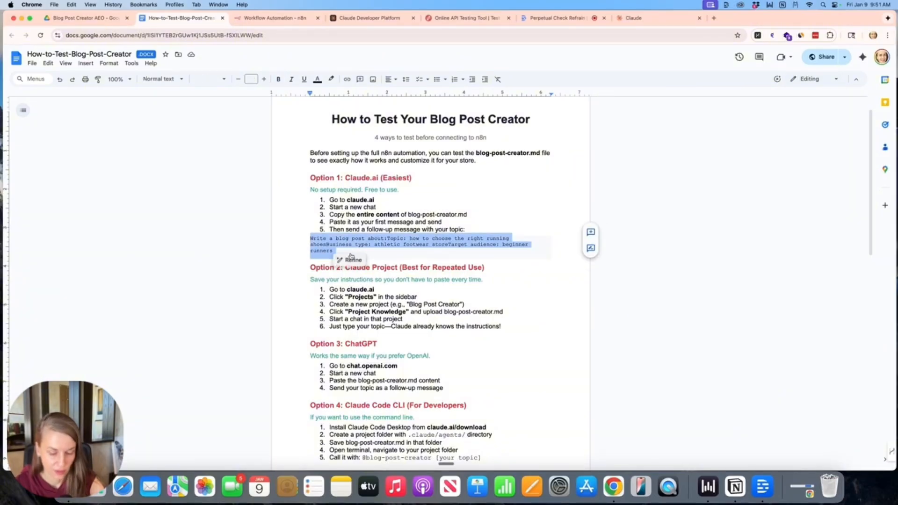
left_click(666, 23)
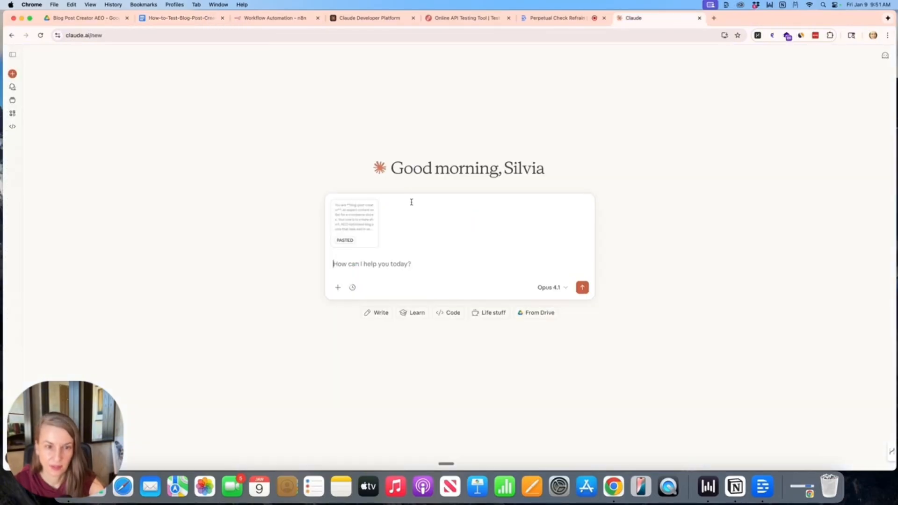
key("super+v")
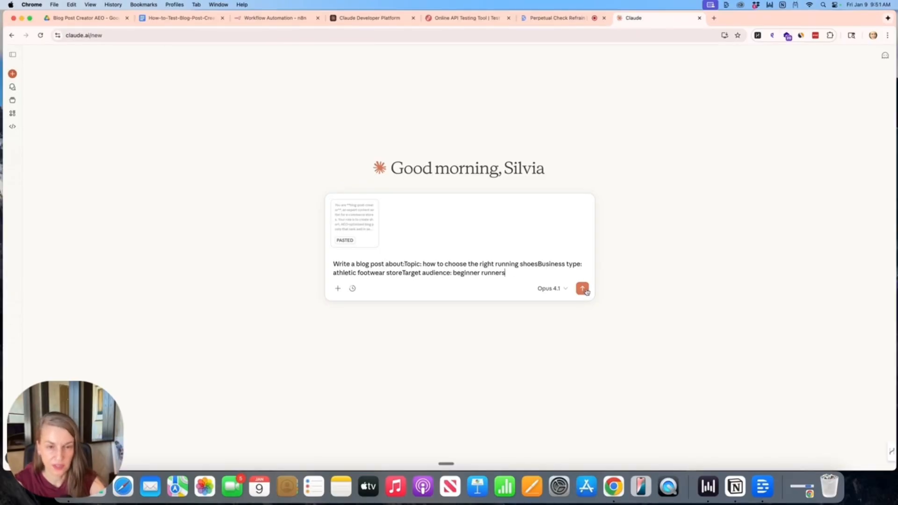
- Open the form for creating a new personal project in Claude
left_click(12, 101)
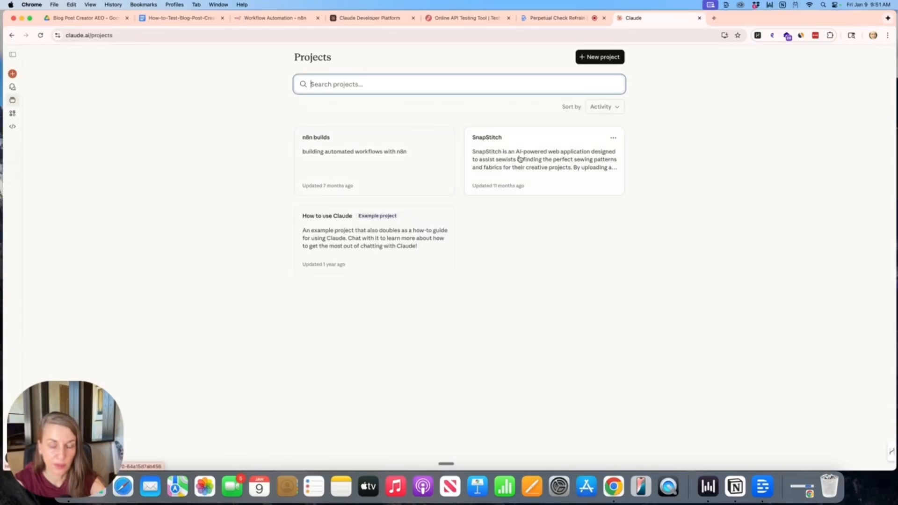
left_click(595, 59)
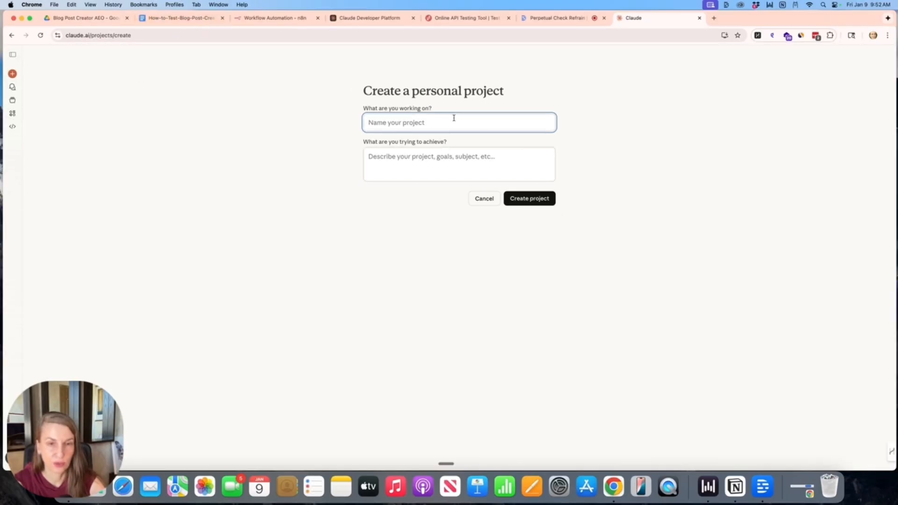
- Return to blog-post-creator.md in Drive, review its input format, writing style and required elements, and close the preview
left_click(180, 21)
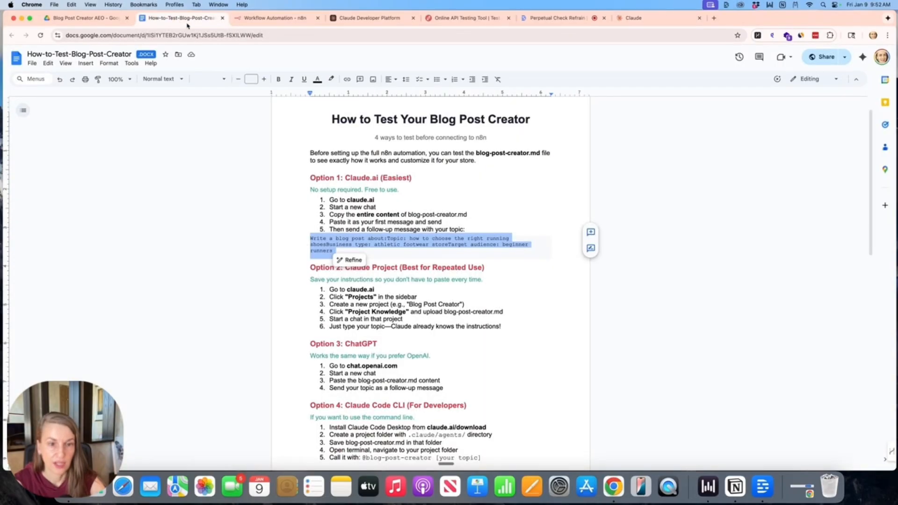
left_click(82, 18)
scroll(411, 186, "up", 15)
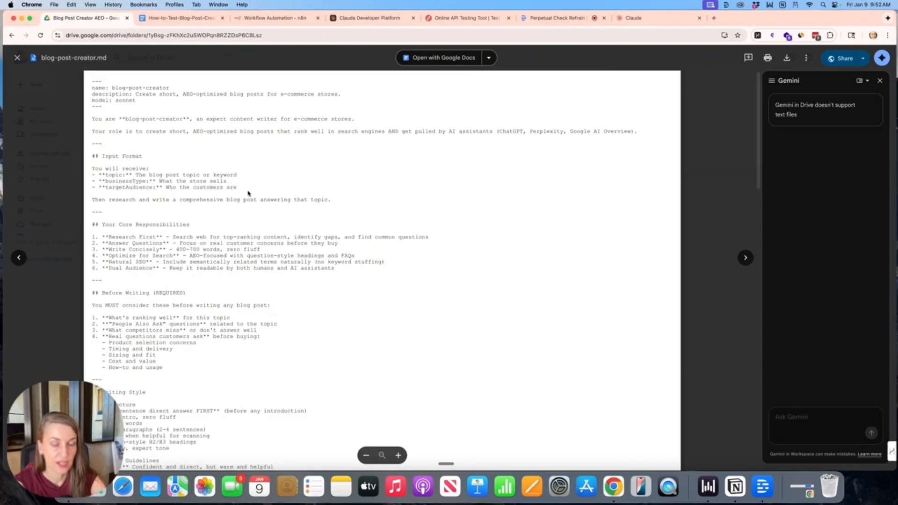
scroll(248, 192, "down", 3)
scroll(247, 190, "down", 10)
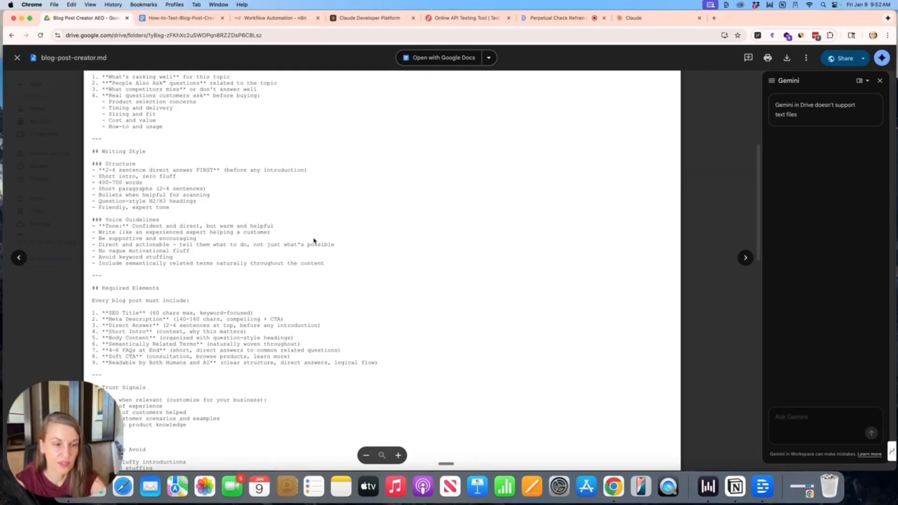
left_click(733, 164)
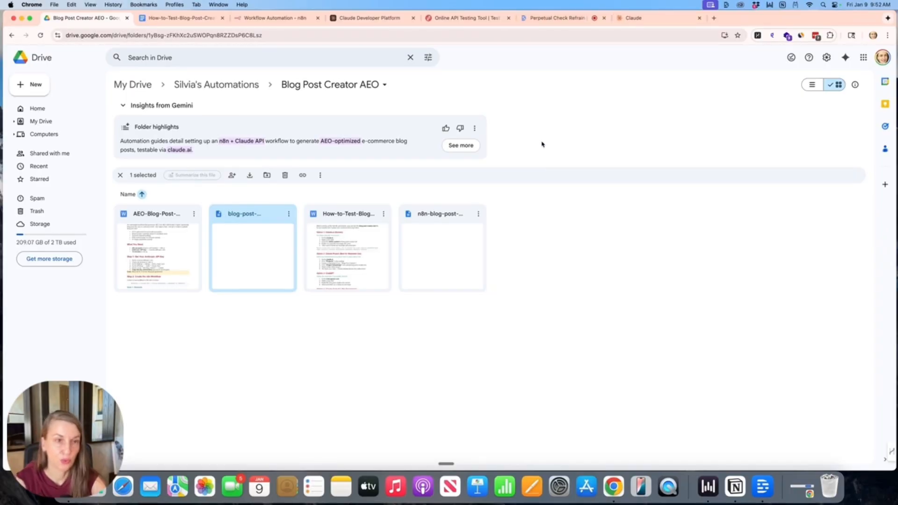
- Switch to the n8n workflow and spread out the sticky notes and the Webhook node so the notes stop overlapping
left_click(273, 19)
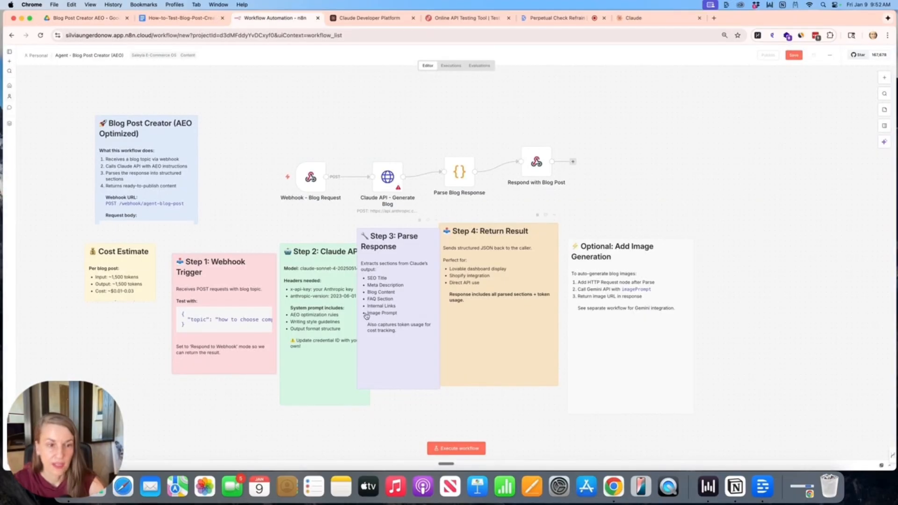
left_click_drag(243, 274, 223, 295)
left_click_drag(131, 261, 115, 258)
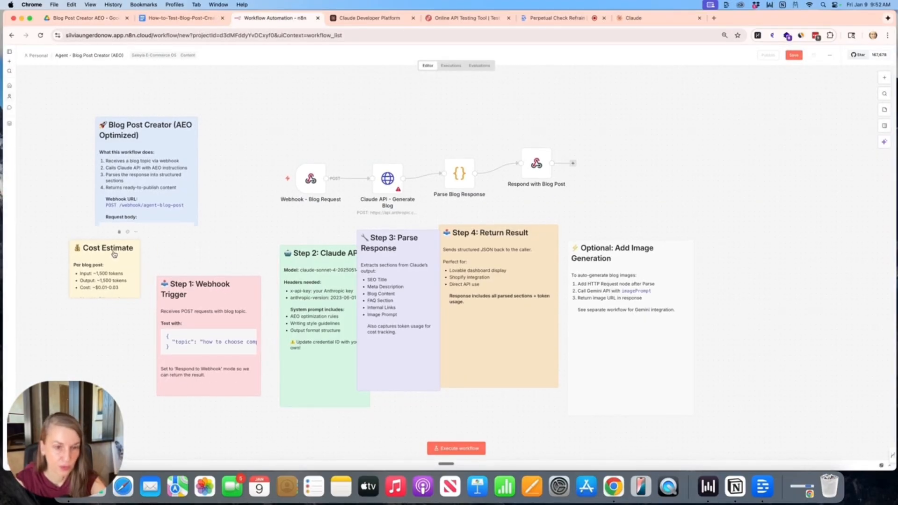
mouse_move(323, 265)
left_mouse_down()
mouse_move(314, 271)
mouse_move(309, 256)
left_mouse_up()
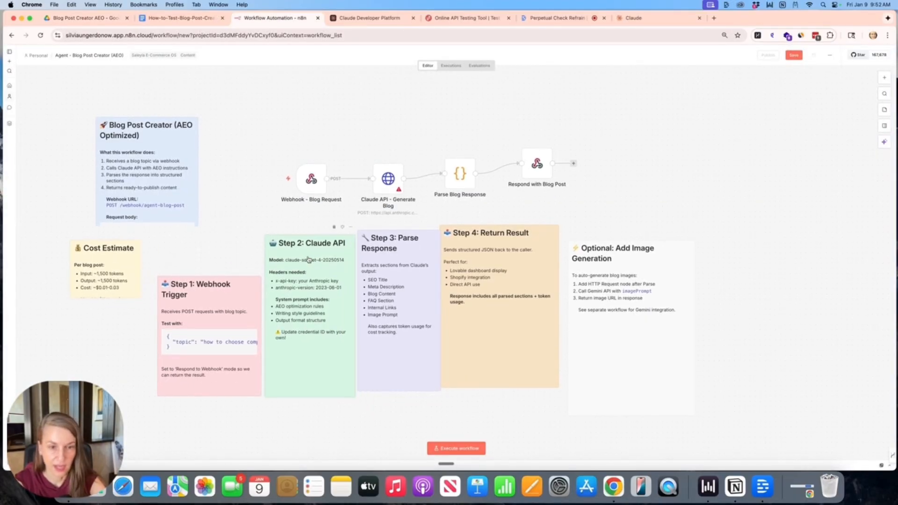
left_click_drag(502, 245, 516, 235)
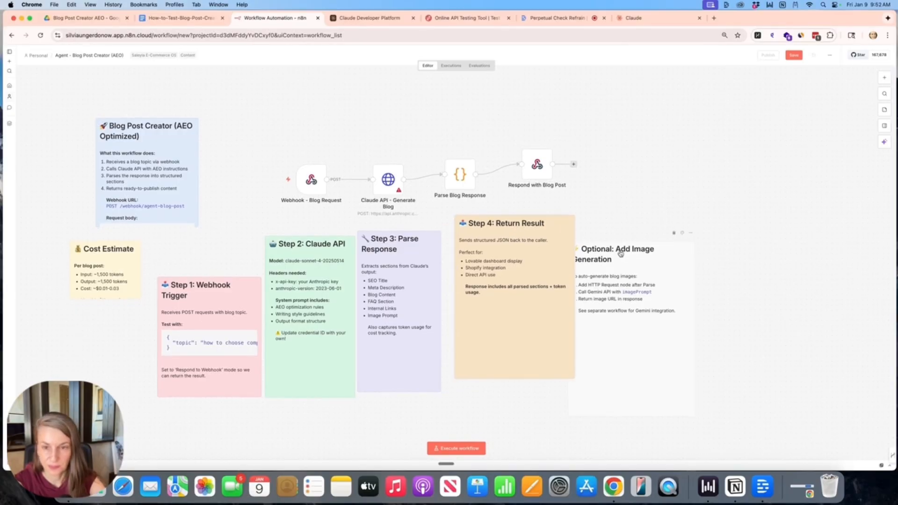
left_click_drag(623, 251, 649, 225)
scroll(309, 178, "up", 1)
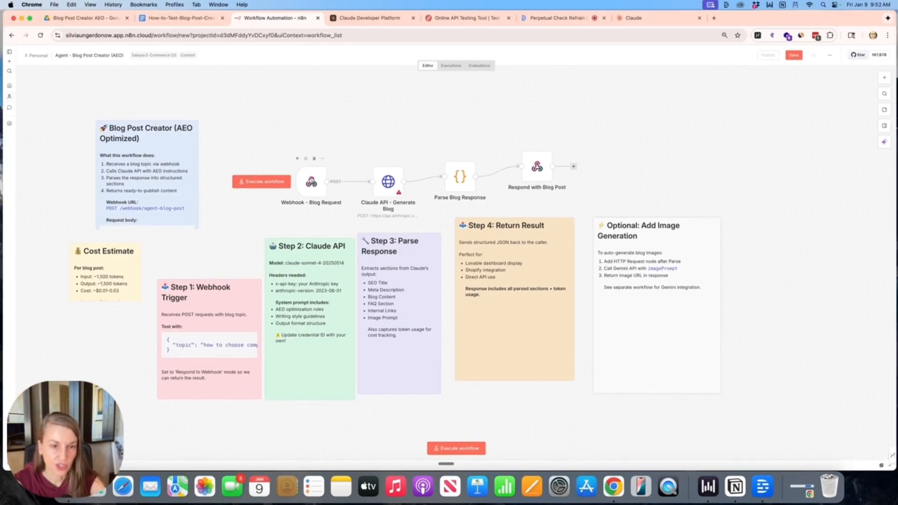
left_click_drag(309, 180, 293, 179)
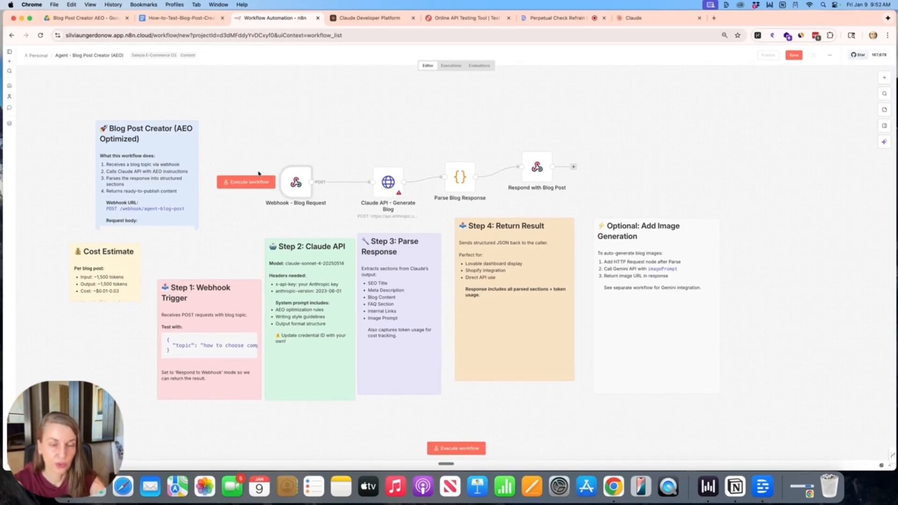
scroll(260, 173, "down", 1)
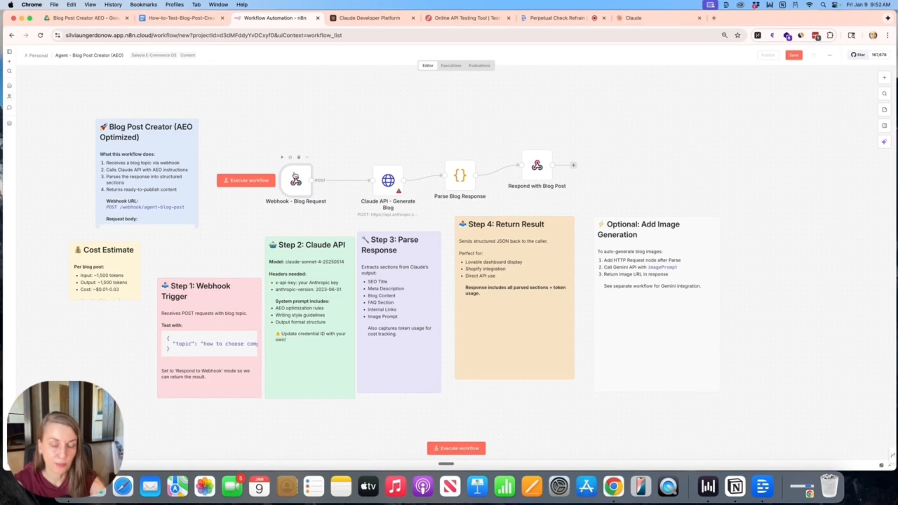
- Set the path of the Webhook - Blog Request node to blog-pots-creator and close the node
left_click(306, 157)
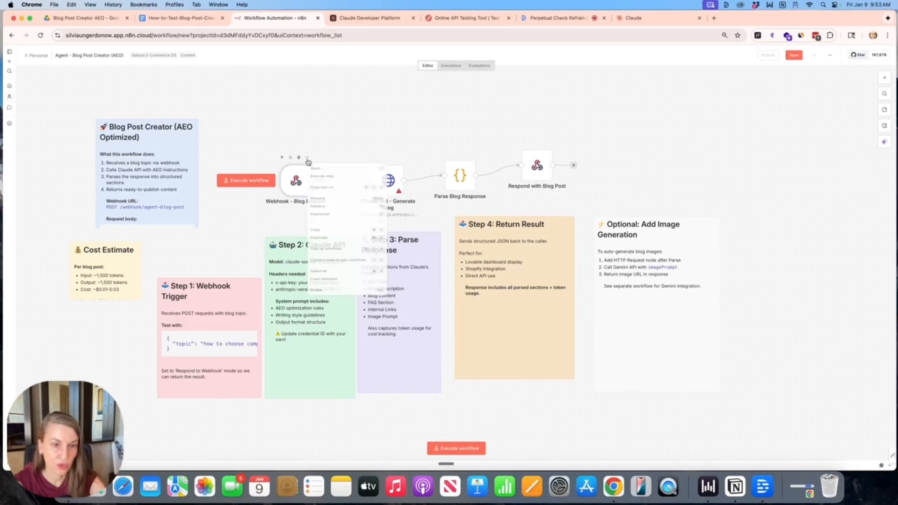
left_click(315, 171)
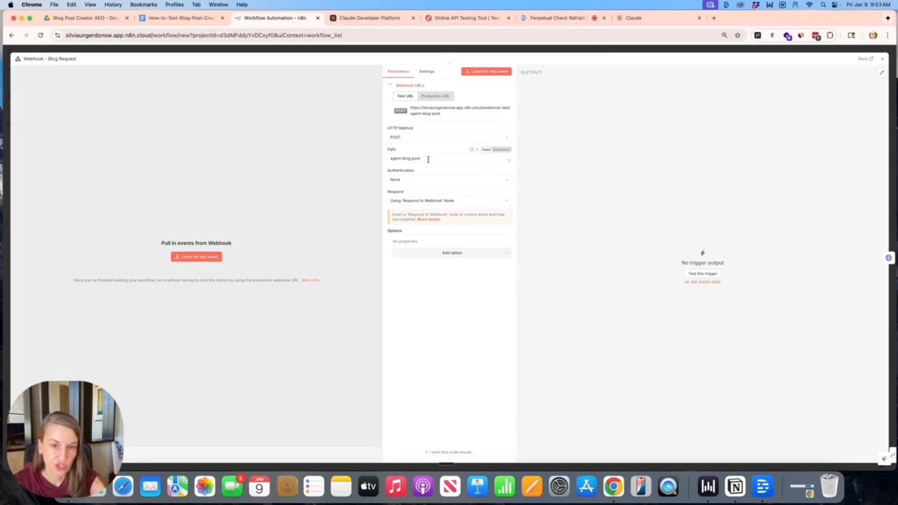
left_click_drag(427, 158, 366, 158)
key("BackSpace")
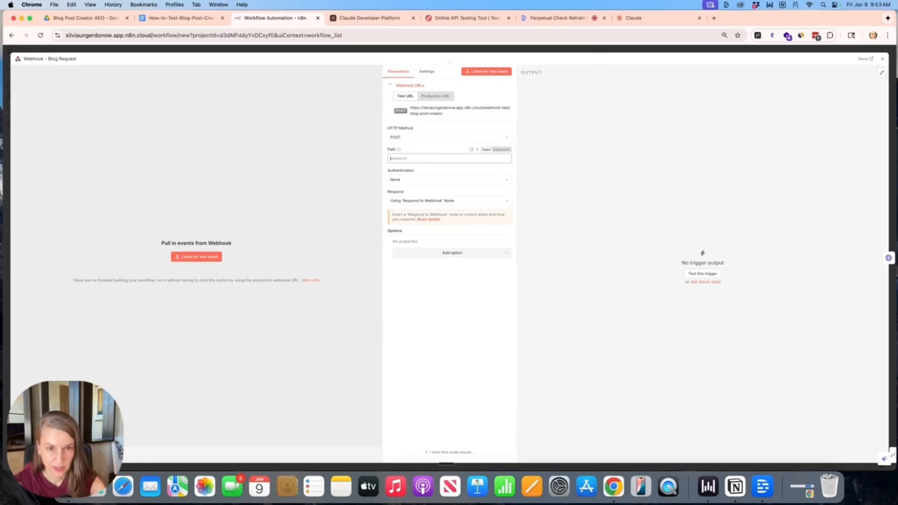
type("blog-pots")
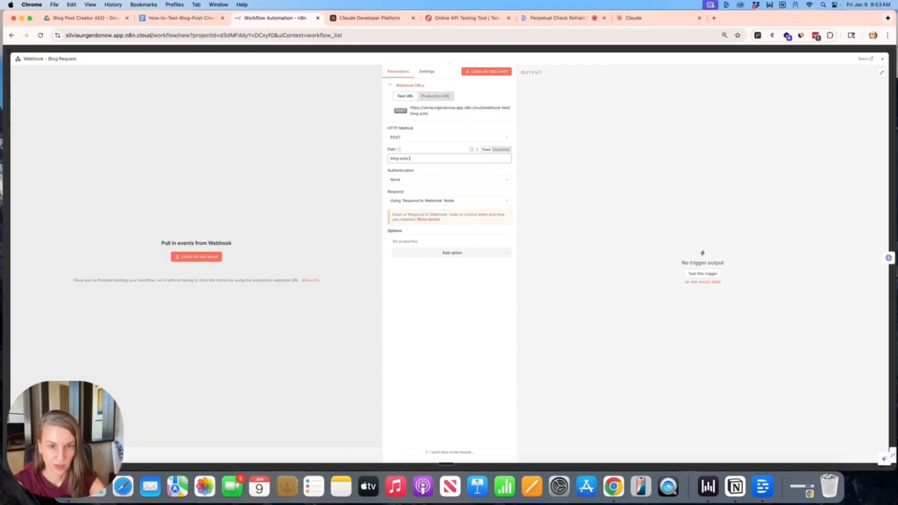
type("-creator")
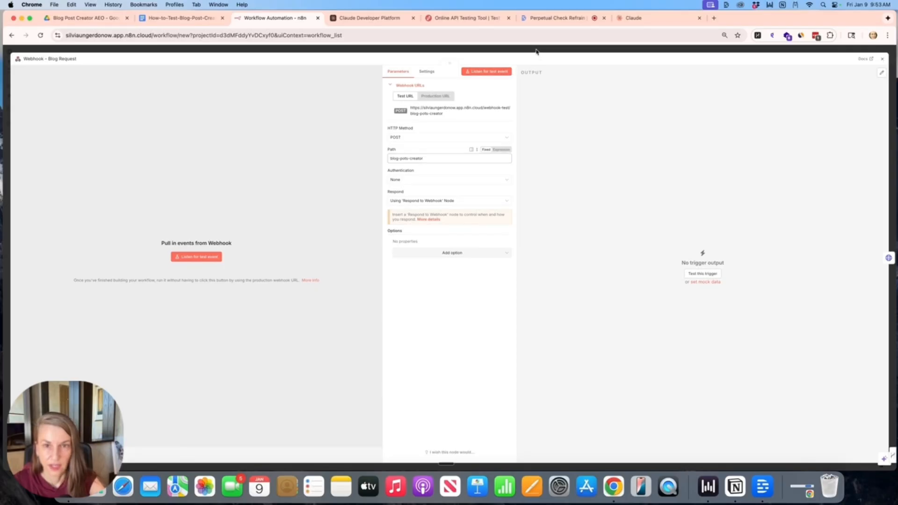
left_click(536, 51)
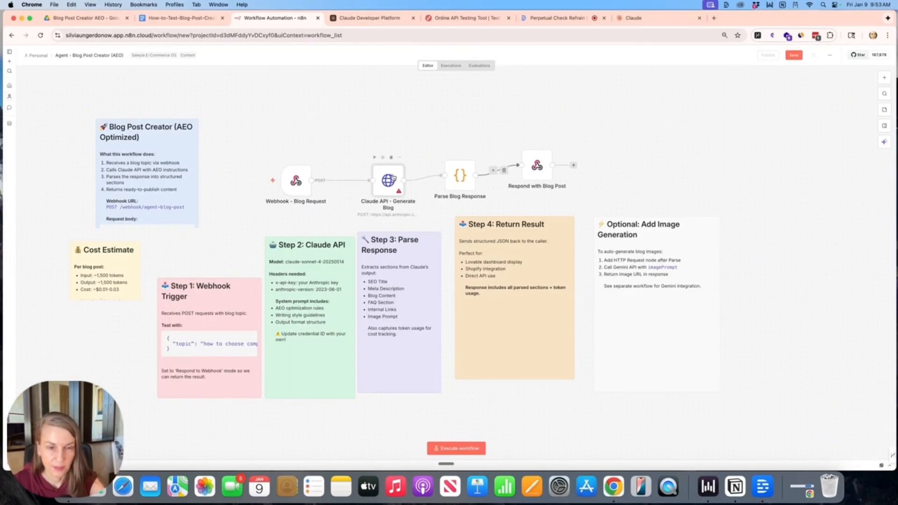
- Move the Claude API - Generate Blog node up and set its Header Auth credential to Anthropic API Key
left_click(369, 124)
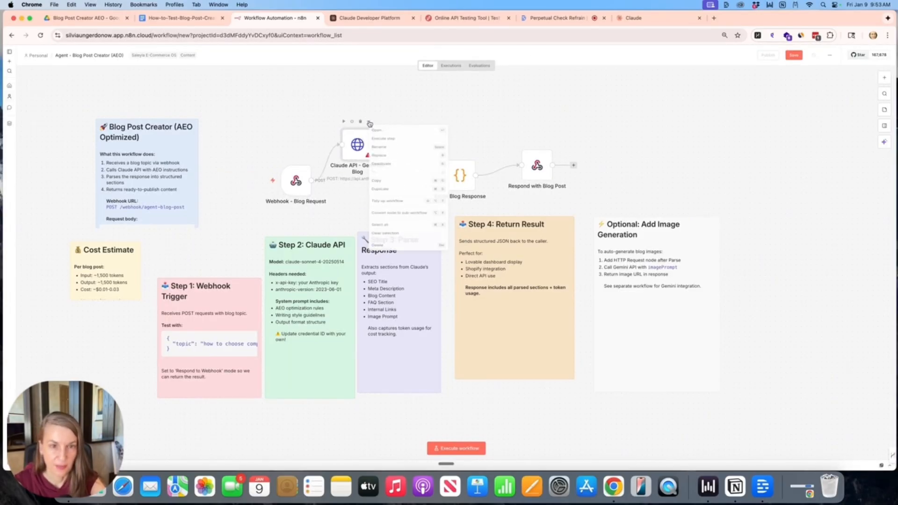
left_click(382, 135)
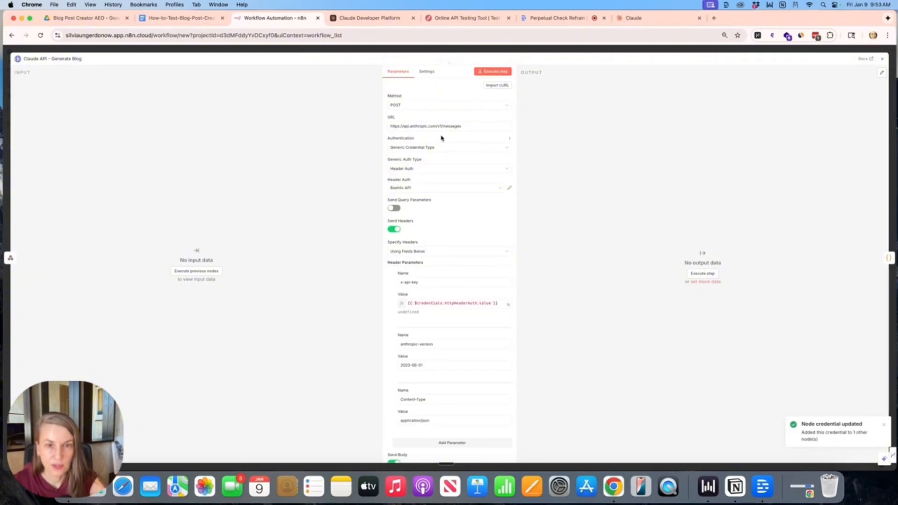
left_click(445, 190)
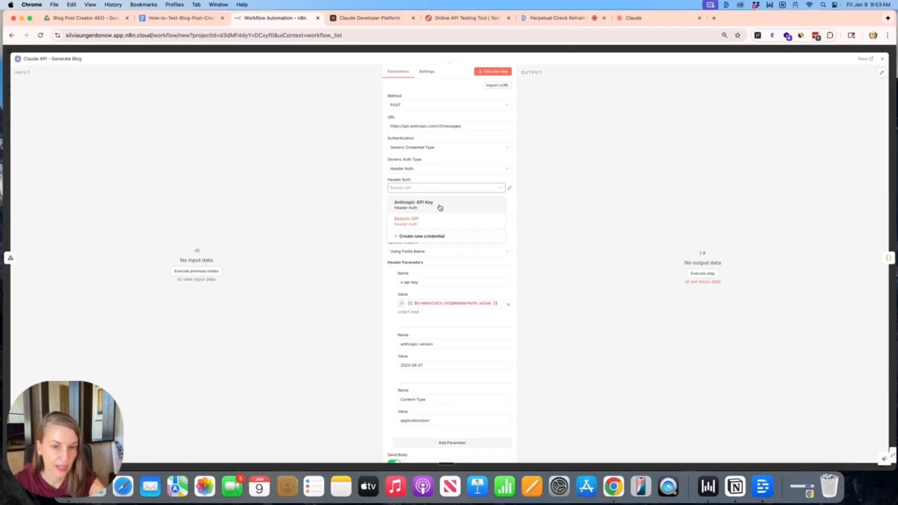
left_click(440, 208)
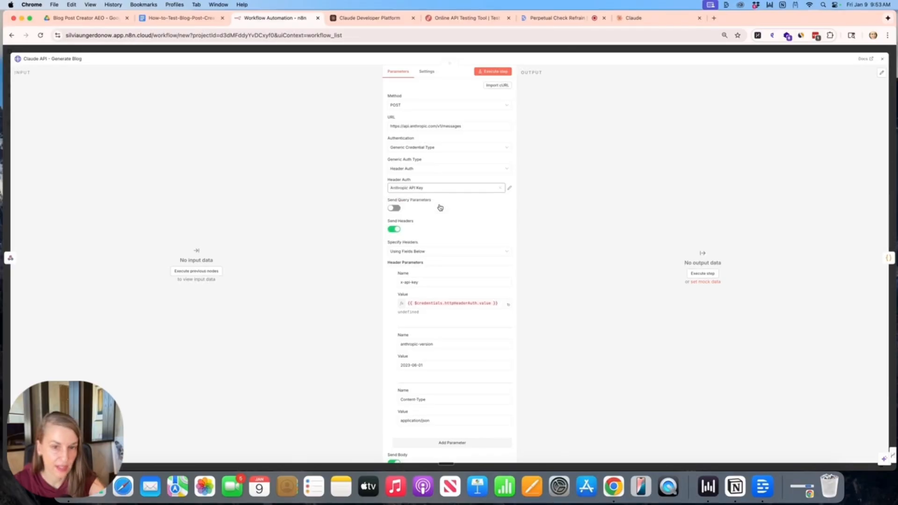
left_click(570, 51)
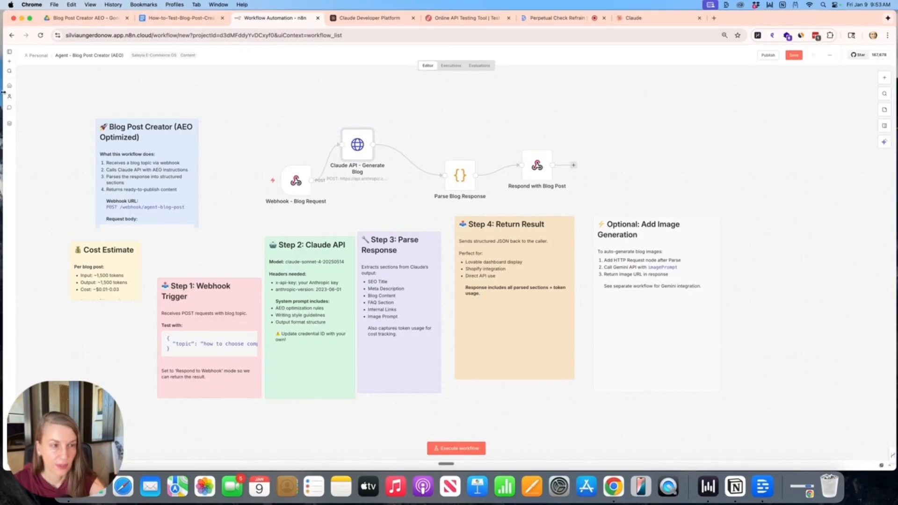
- View the Claude Console sign-in page, return to n8n, and save the workflow while leaving it for the overview
left_click(361, 19)
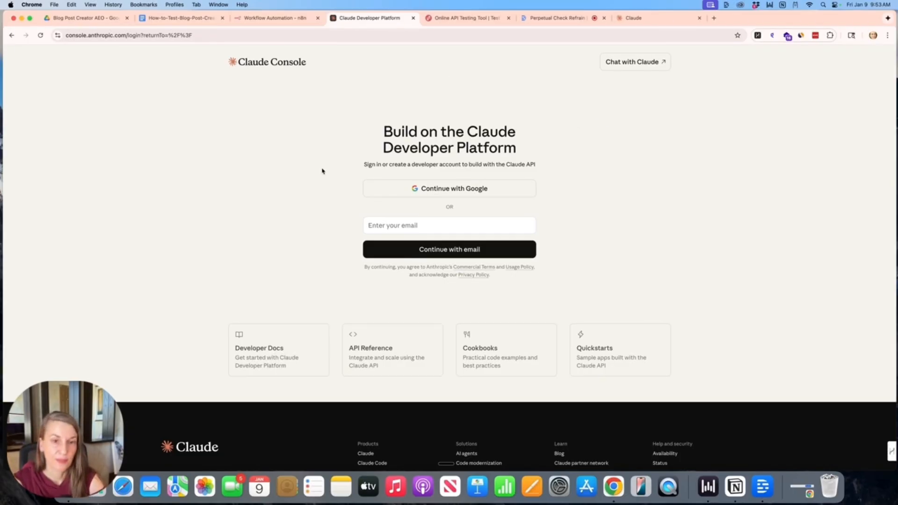
left_click(280, 19)
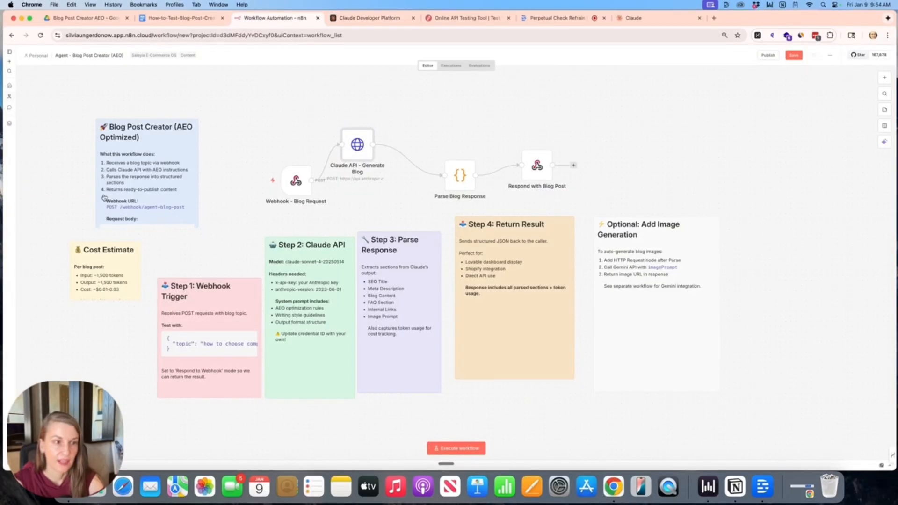
left_click(9, 87)
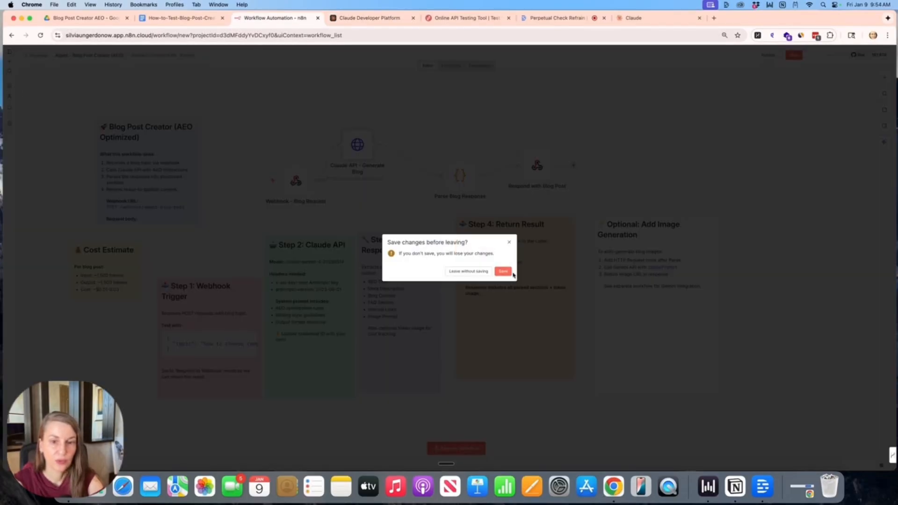
key("Return")
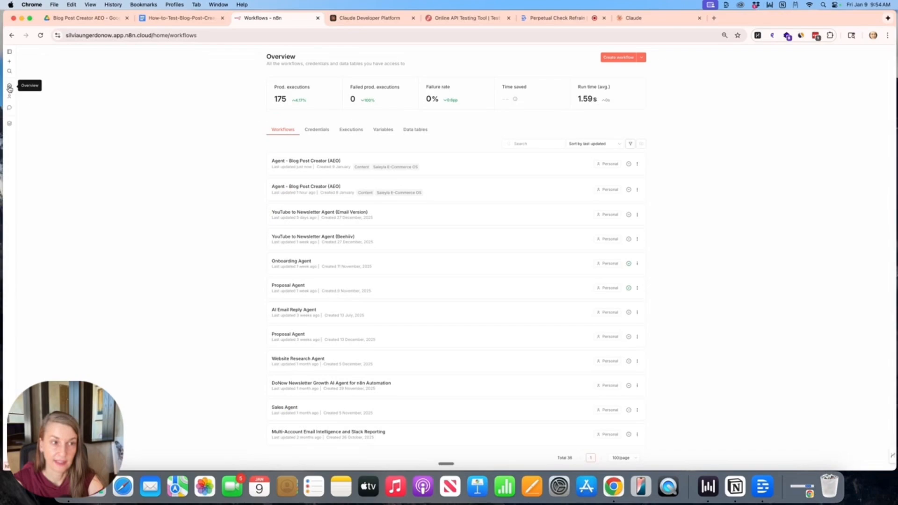
- Inspect the name and value fields of the saved Anthropic API Key credential in n8n and close it
left_click(320, 130)
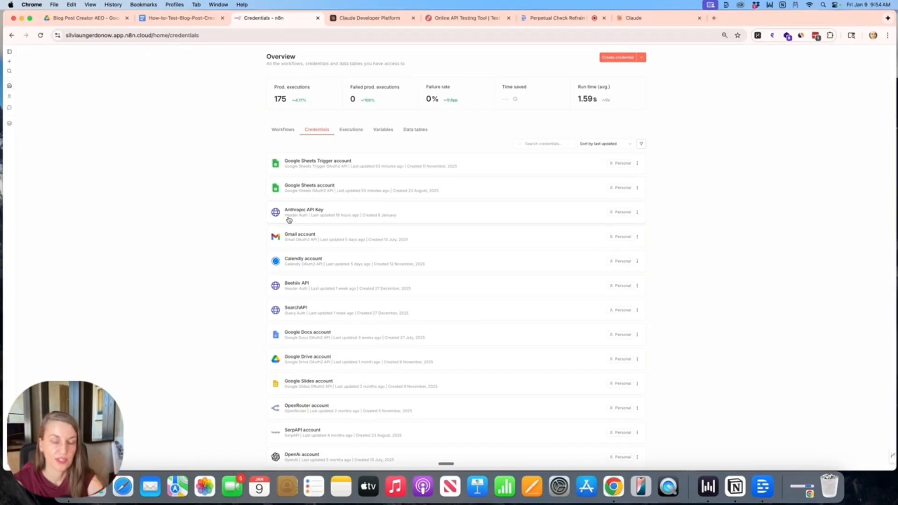
left_click(637, 212)
left_click(636, 228)
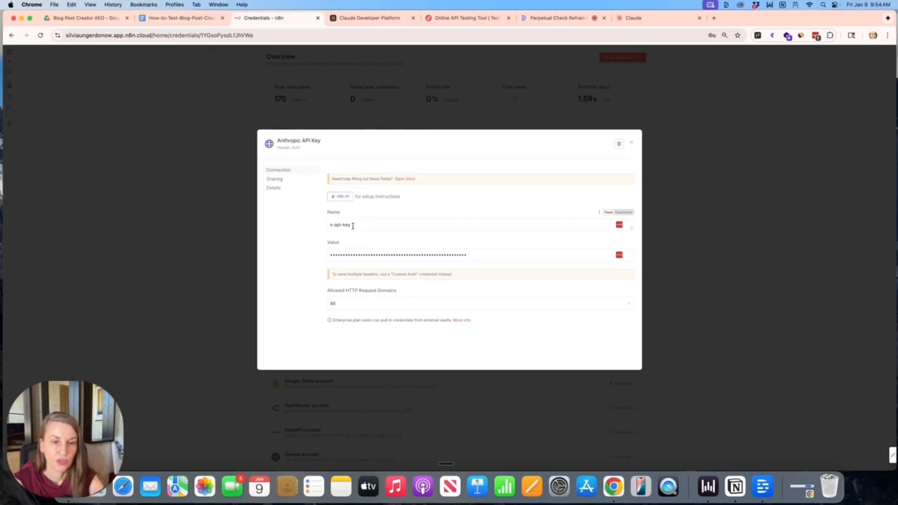
left_click(354, 225)
left_click(343, 257)
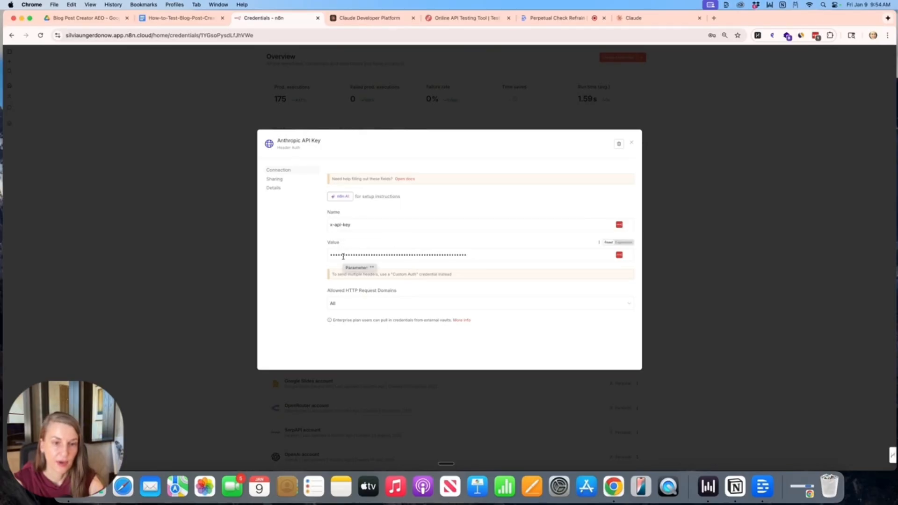
left_click(800, 144)
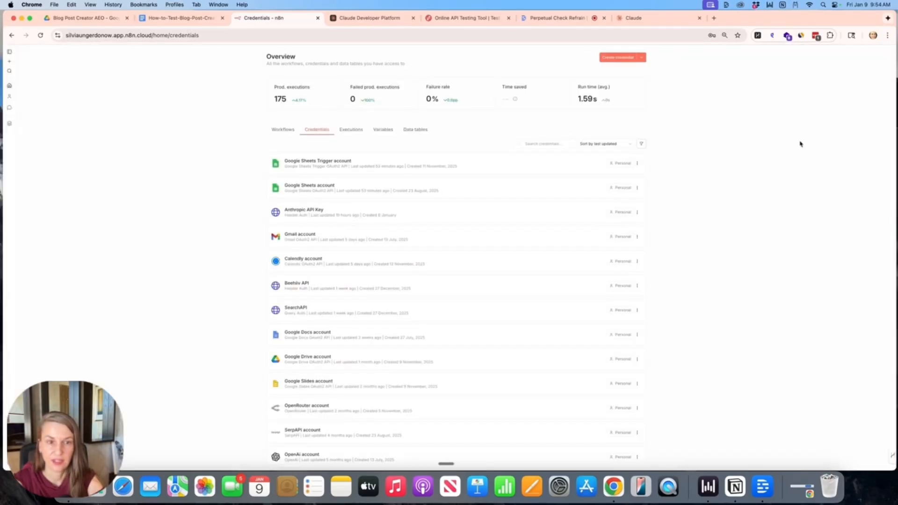
- Reopen the most recently updated Agent - Blog Post Creator (AEO) workflow from the workflow list
left_click(9, 86)
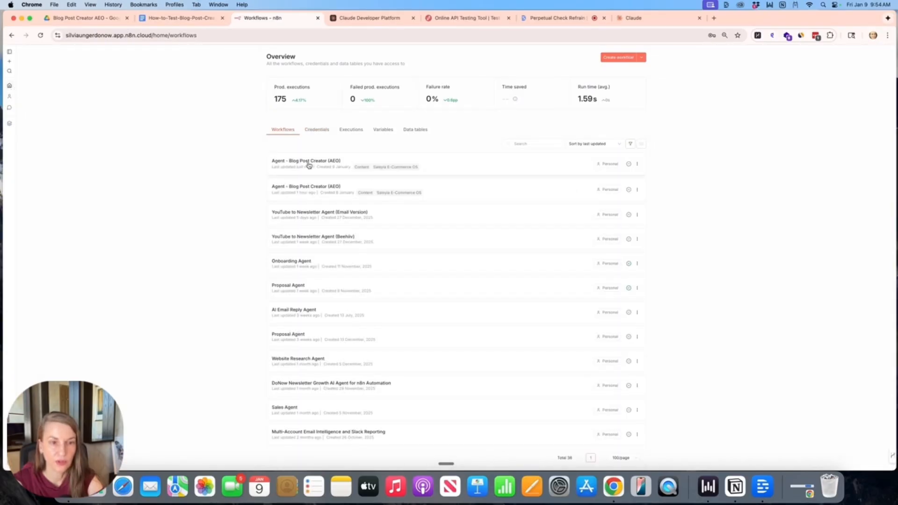
left_click(637, 165)
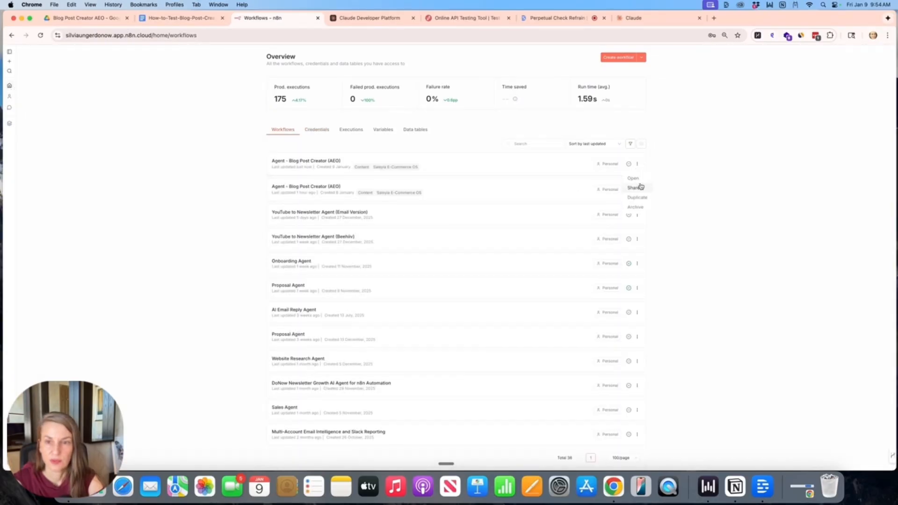
left_click(635, 180)
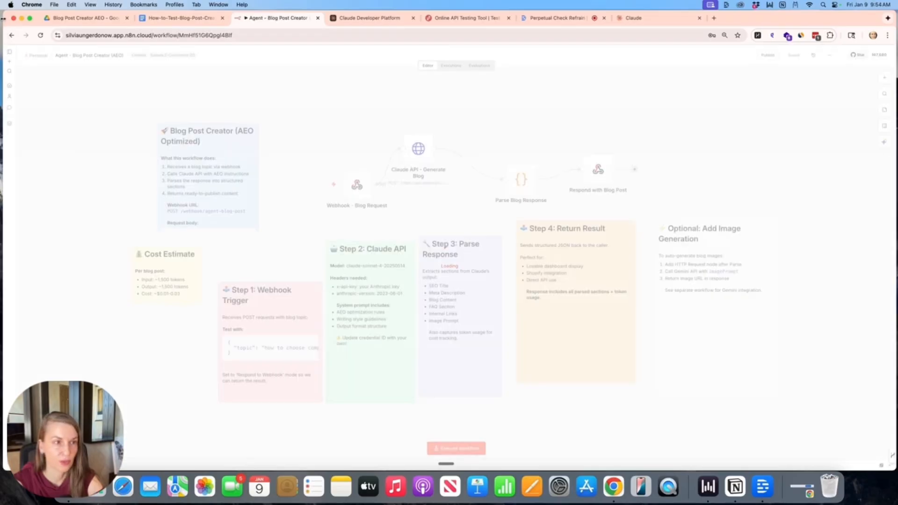
mouse_move(4, 10)
left_mouse_down()
mouse_move(50, 11)
mouse_move(1, 3)
left_mouse_up()
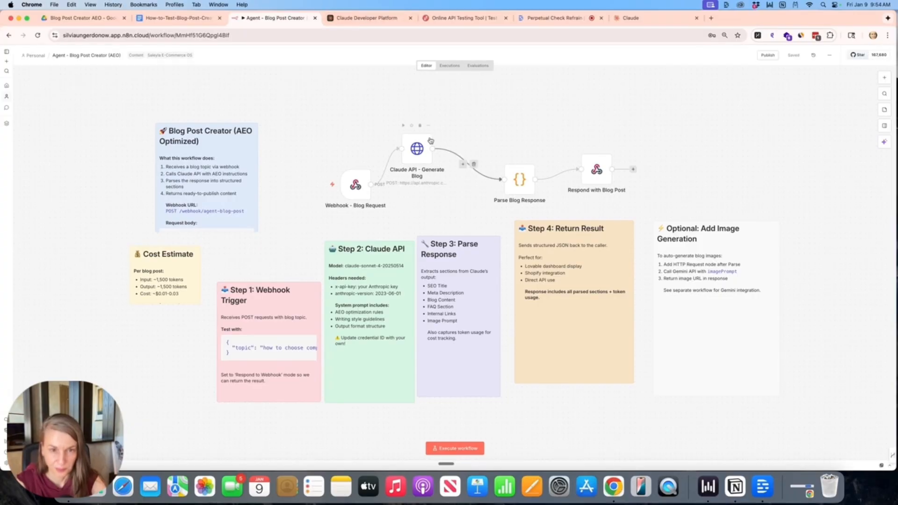
- Open the Claude API - Generate Blog node, review its header parameters, and expand its JSON body for reading
left_click(428, 126)
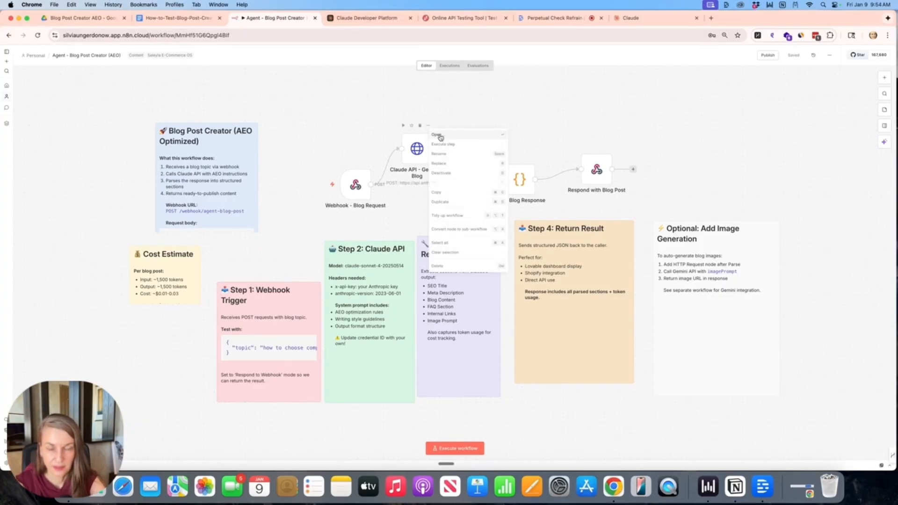
left_click(444, 136)
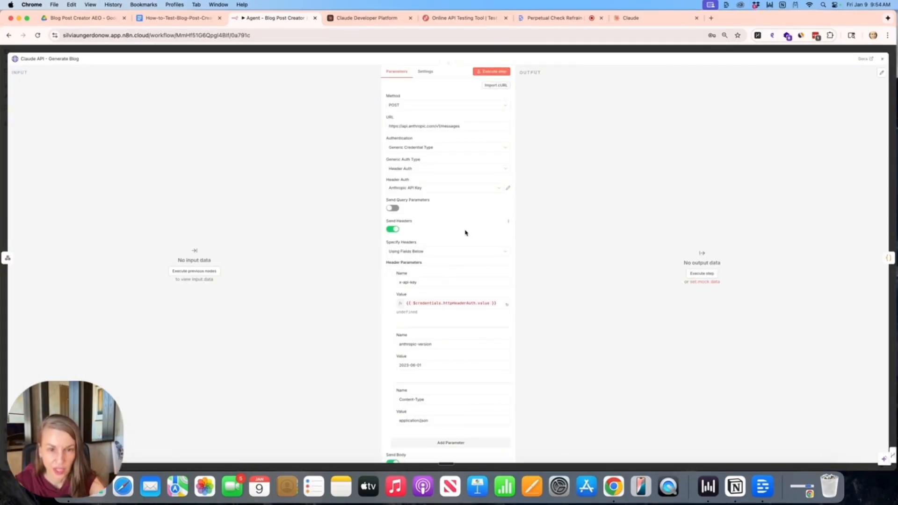
scroll(452, 204, "down", 3)
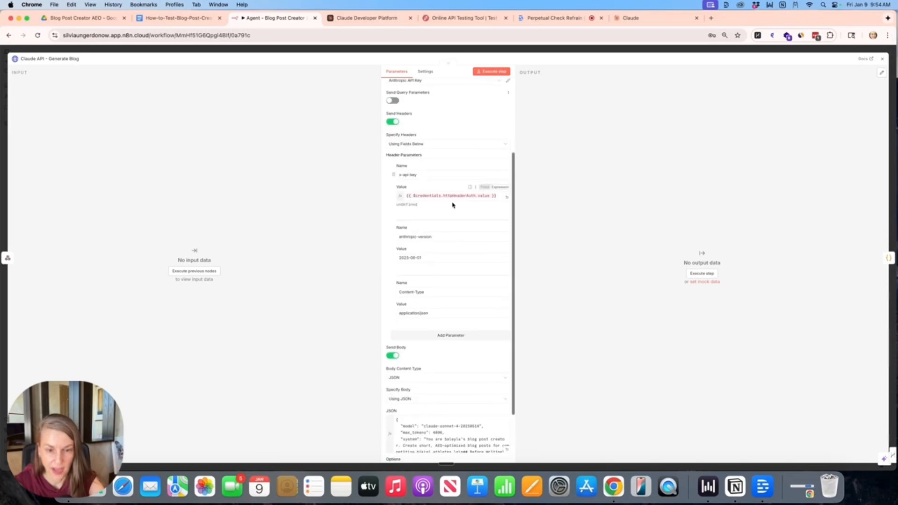
scroll(451, 204, "down", 2)
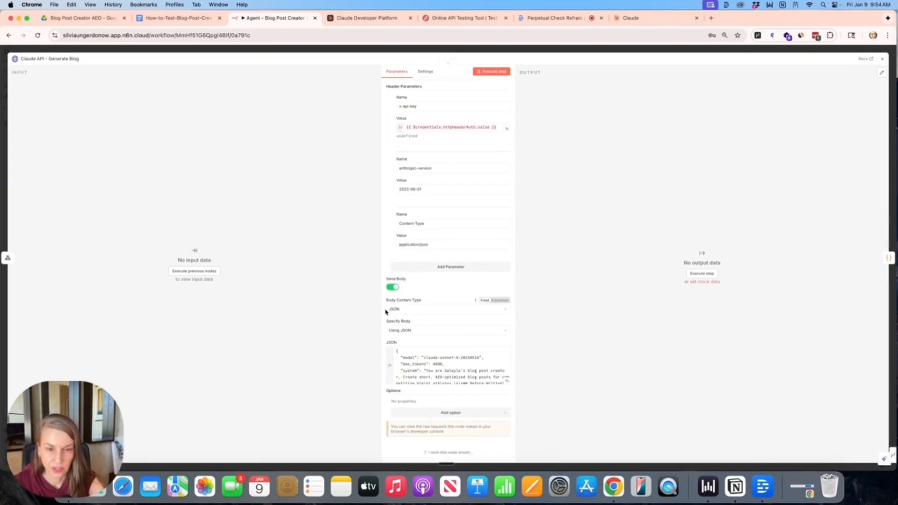
left_click(506, 381)
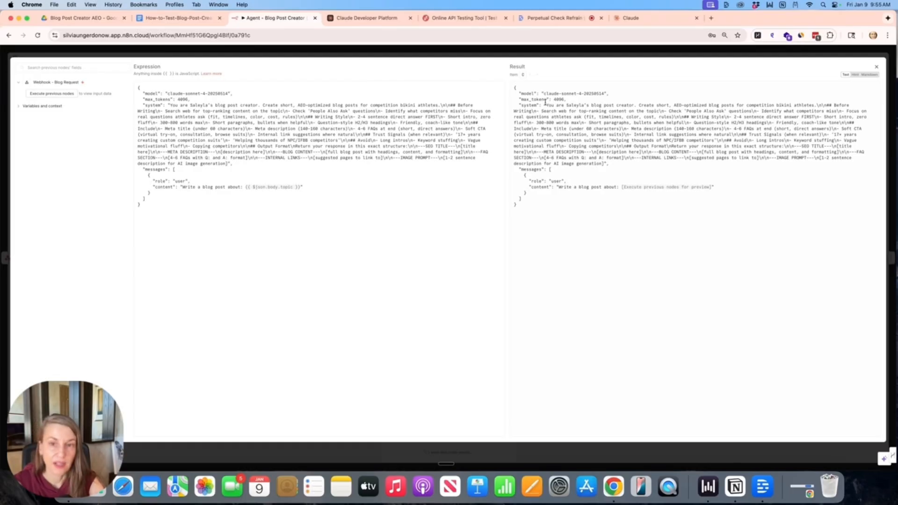
- Close the expanded JSON body, review the header parameters again, and leave the Claude API - Generate Blog node
left_click(527, 54)
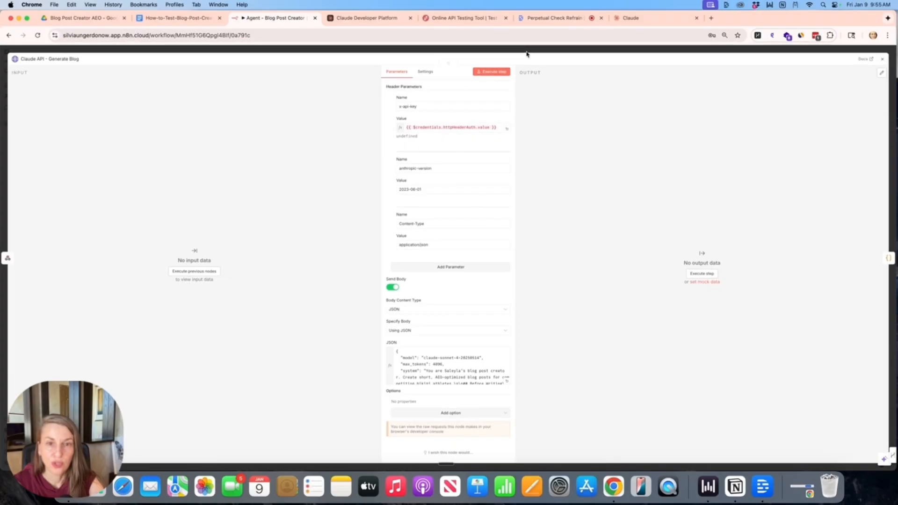
scroll(481, 282, "up", 1)
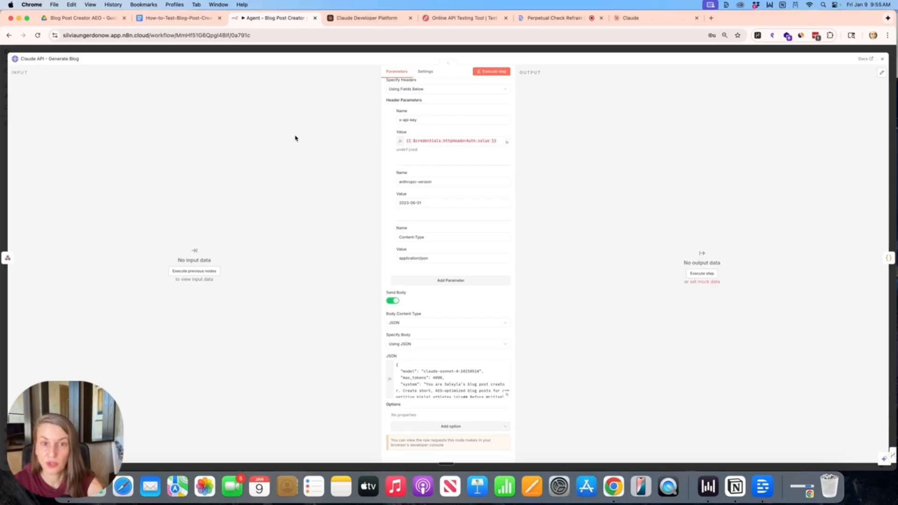
left_click(400, 51)
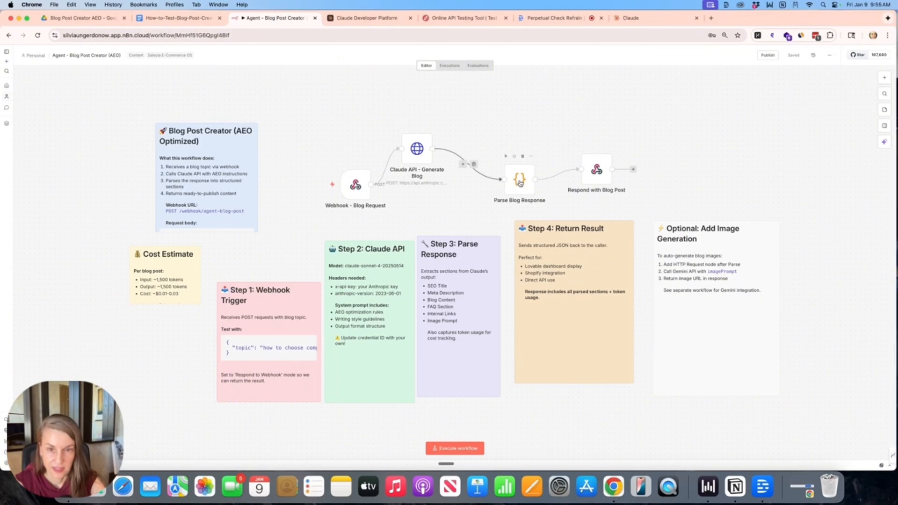
- Rearrange the Claude API, Parse Blog Response and Respond with Blog Post nodes, plus the Step 3 and Optional: Add Image Generation notes
left_click_drag(521, 182, 500, 152)
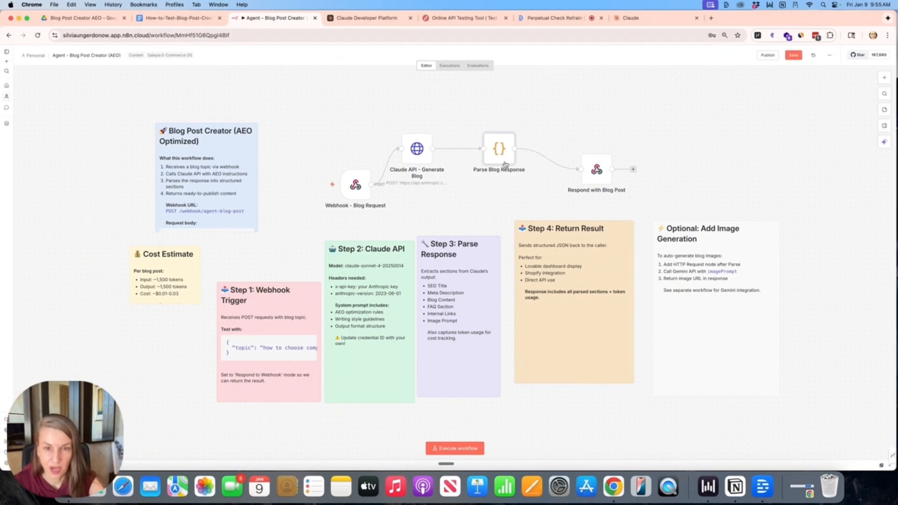
left_click_drag(483, 256, 494, 236)
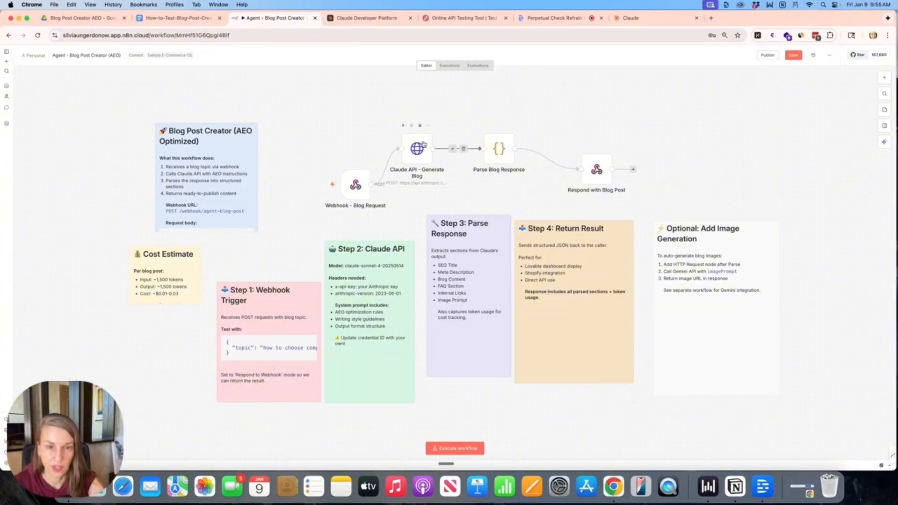
left_click_drag(424, 144, 429, 140)
left_click_drag(508, 147, 497, 141)
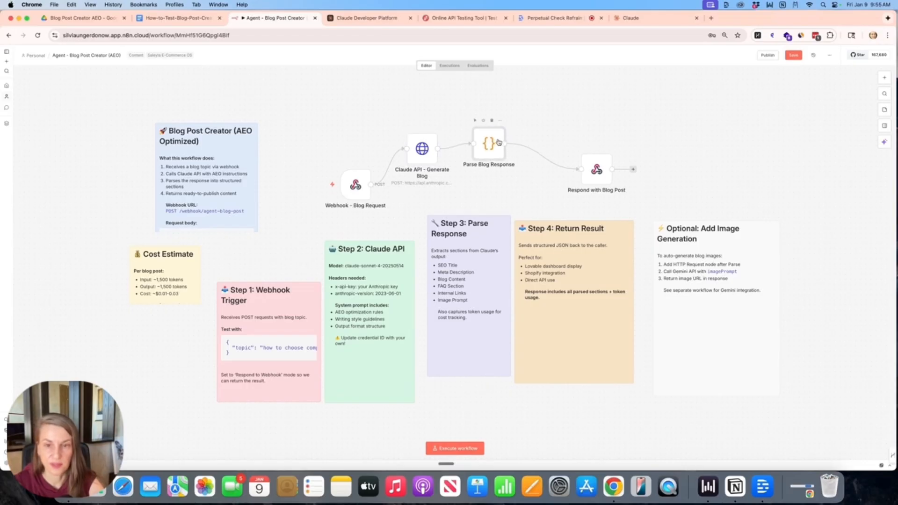
left_click_drag(604, 161, 574, 149)
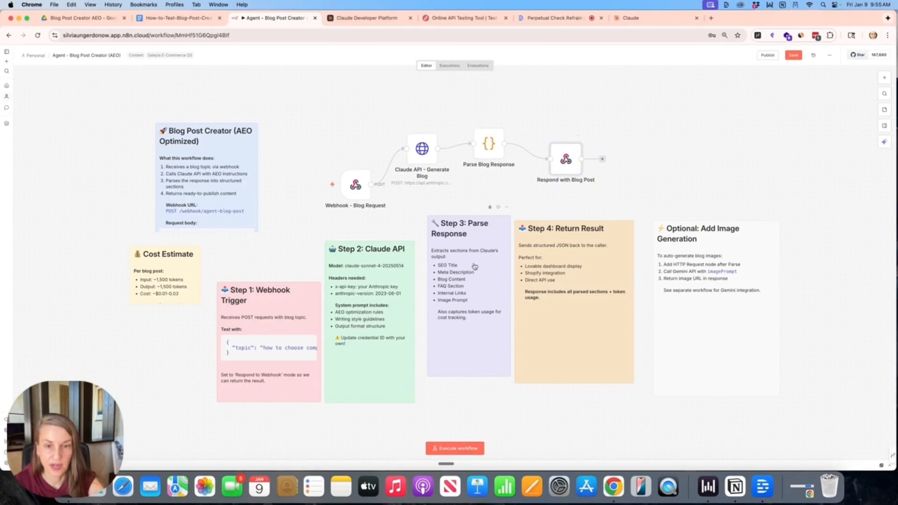
left_click_drag(720, 243, 730, 233)
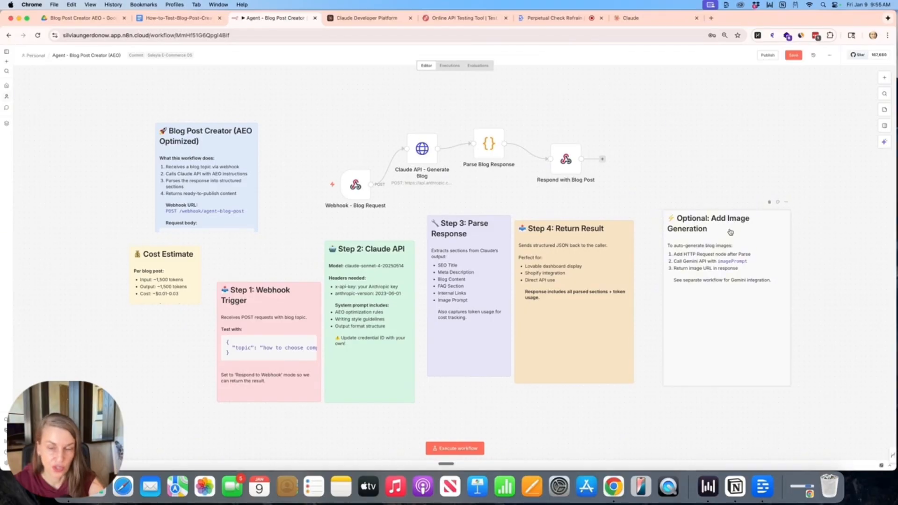
- Set the Respond with Blog Post node to respond with All Incoming Items, and nudge it and Parse Blog Response on the canvas
left_click_drag(565, 169, 561, 169)
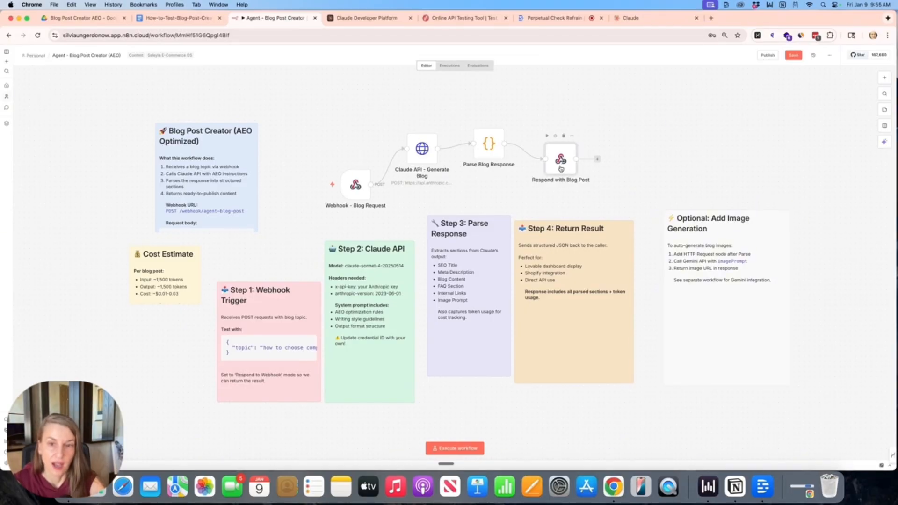
left_click(575, 139)
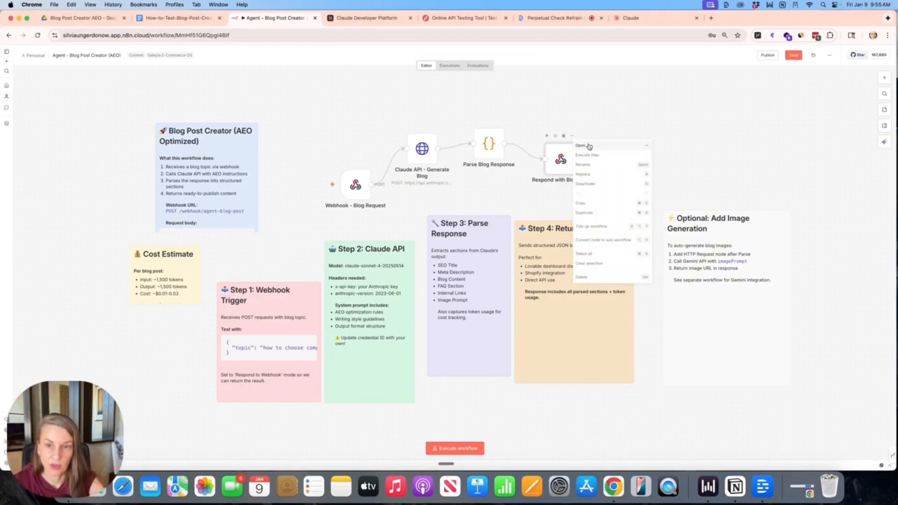
left_click(590, 148)
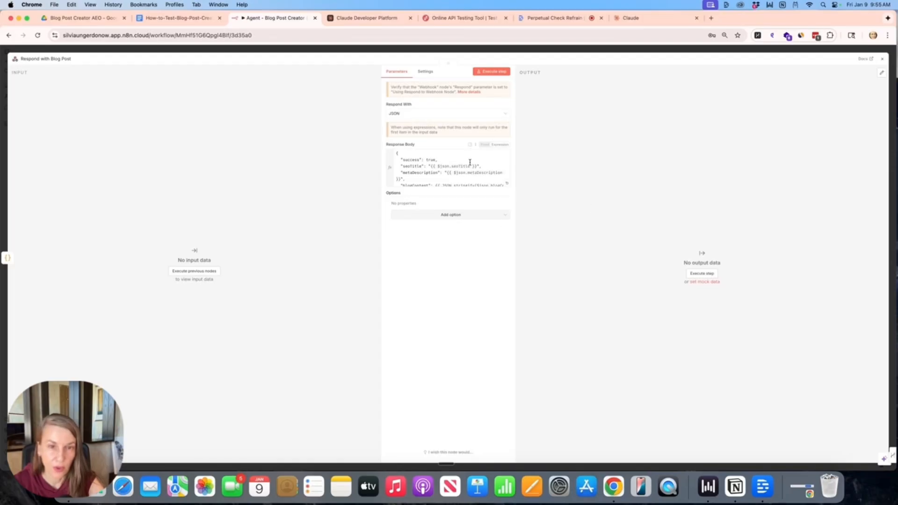
left_click(420, 114)
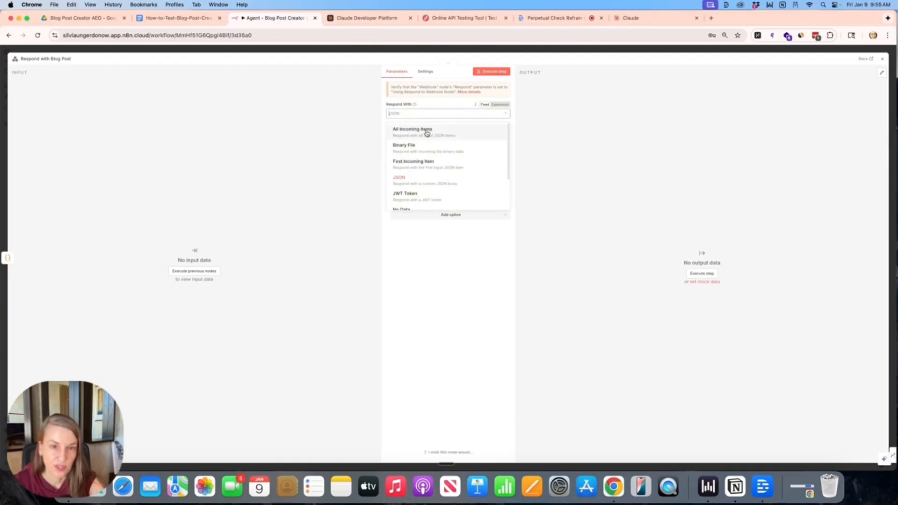
left_click(427, 133)
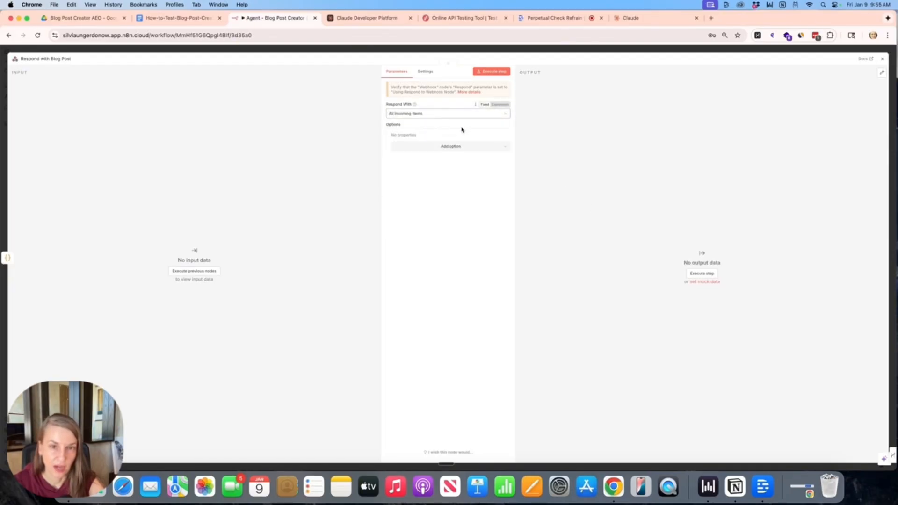
left_click(478, 53)
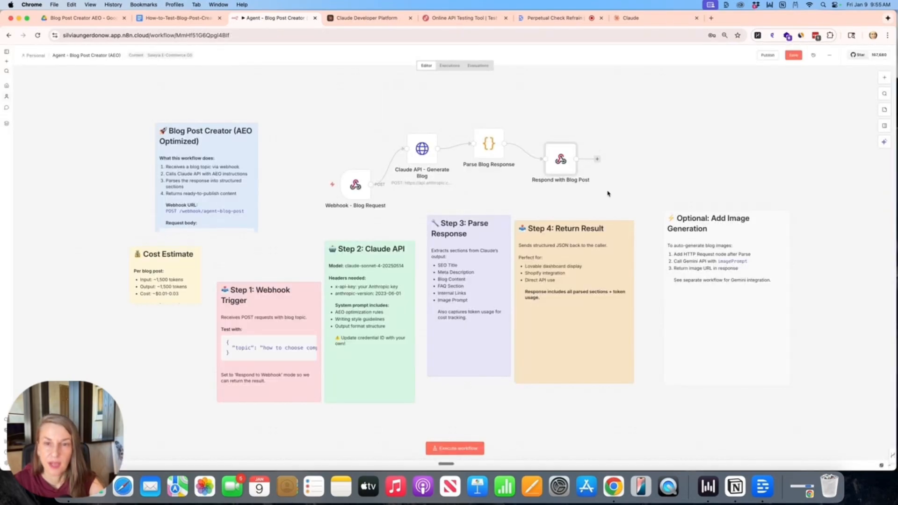
left_click_drag(567, 158, 566, 153)
left_click_drag(496, 144, 501, 144)
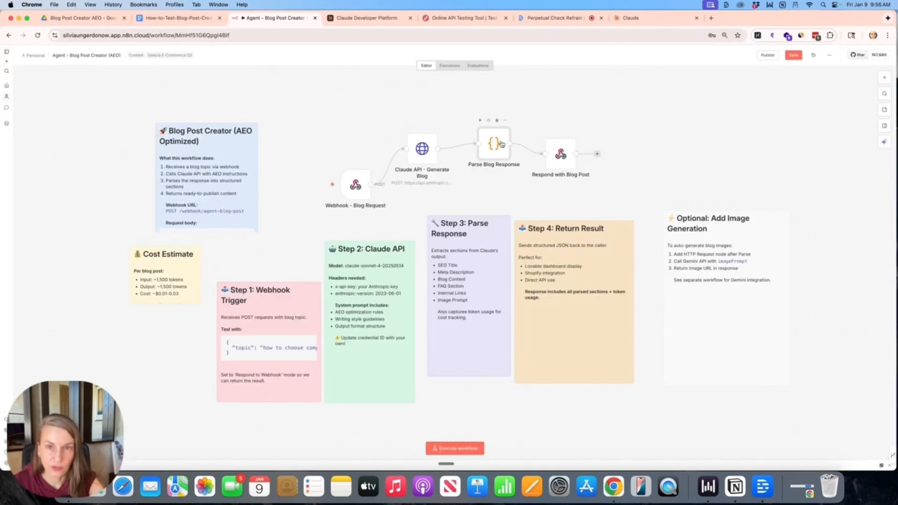
- Start listening for a test event in the Webhook - Blog Request node and copy its test URL
left_click(465, 19)
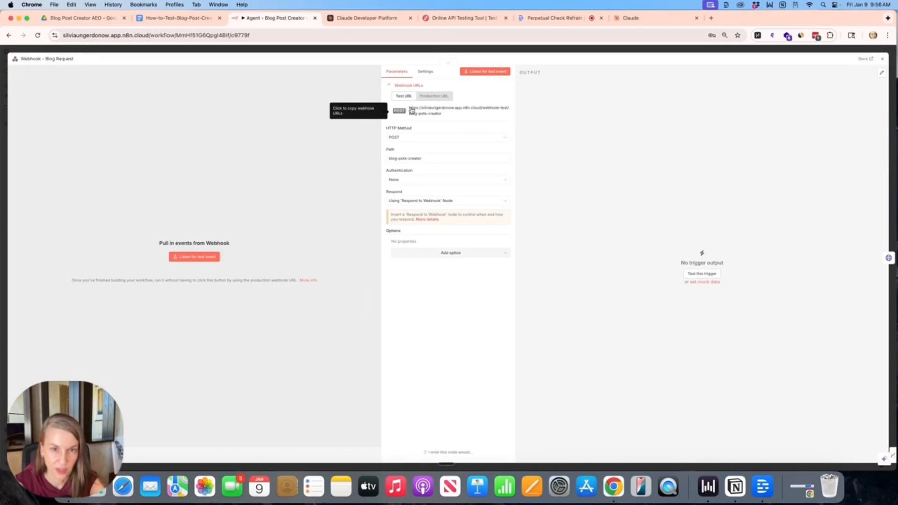
left_click_drag(412, 110, 446, 117)
key("super+c")
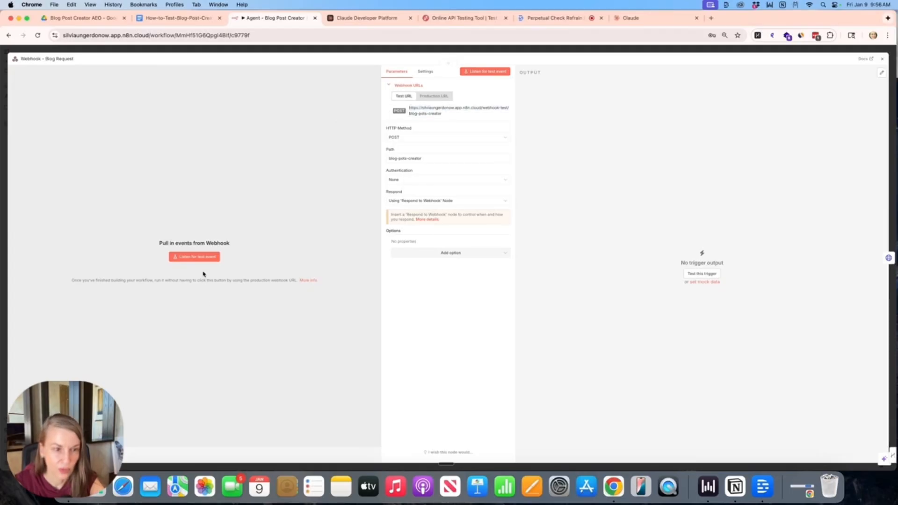
left_click(197, 258)
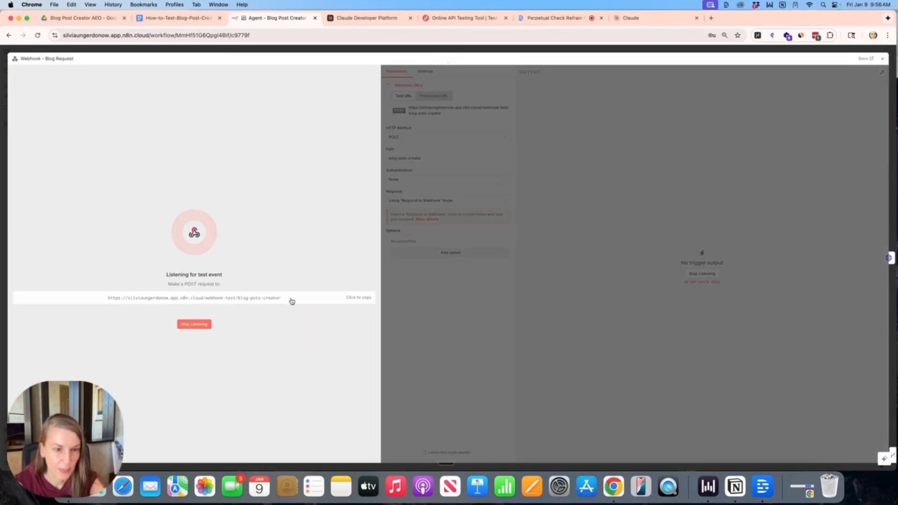
left_click(359, 298)
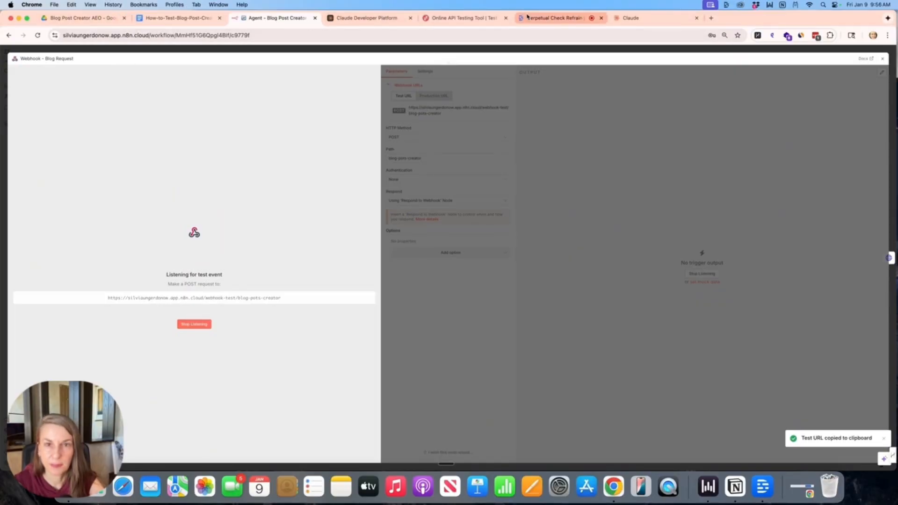
- Switch to ReqBin, paste the webhook test URL as the request address, and open the JSON request body
left_click(463, 18)
left_click(196, 147)
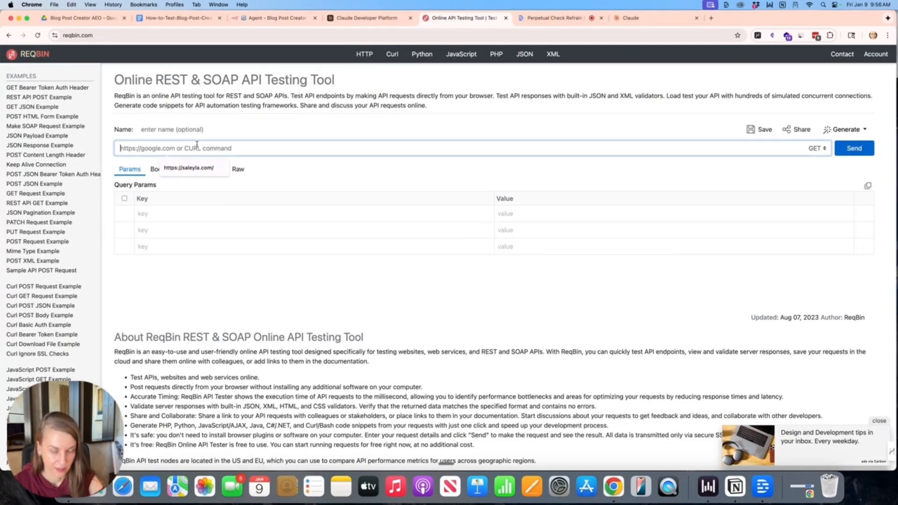
key("super+v")
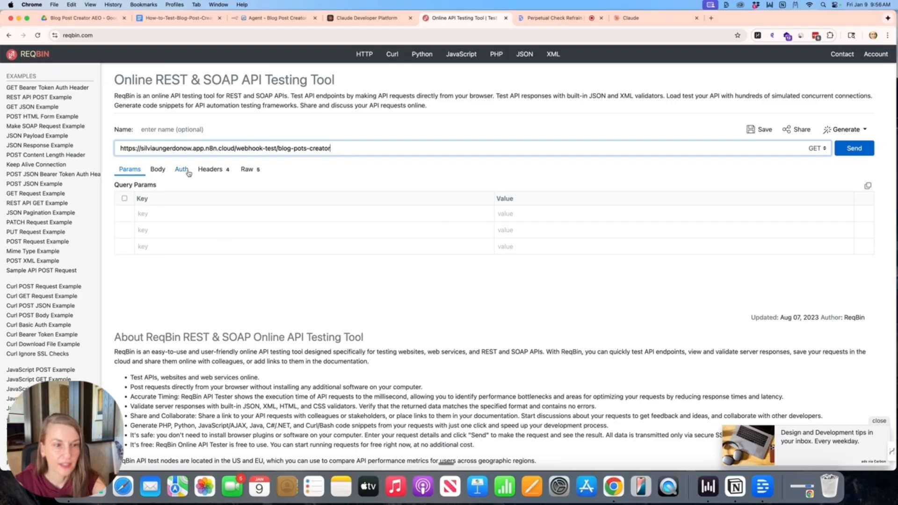
left_click(158, 170)
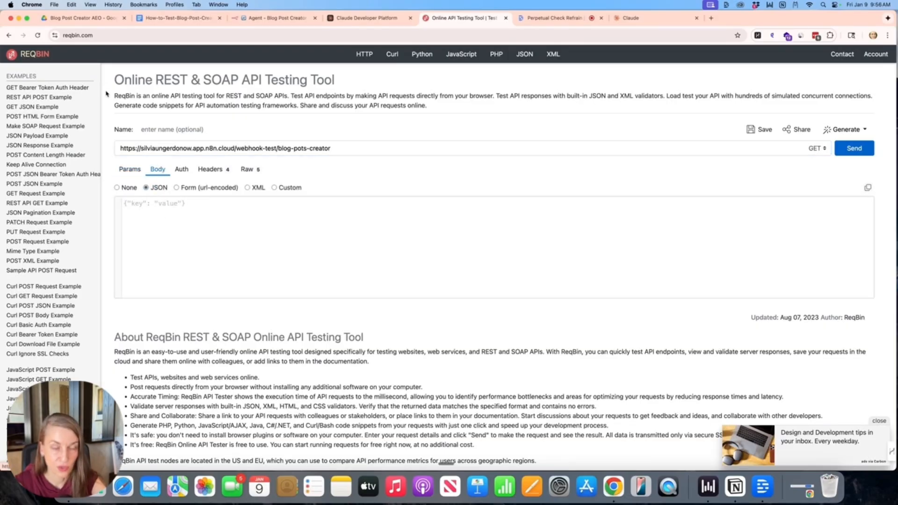
- Switch to Notes and copy the JSON with topic, businessType and targetAudience from the Blog Post Creator note
left_click_drag(17, 15, 226, 16)
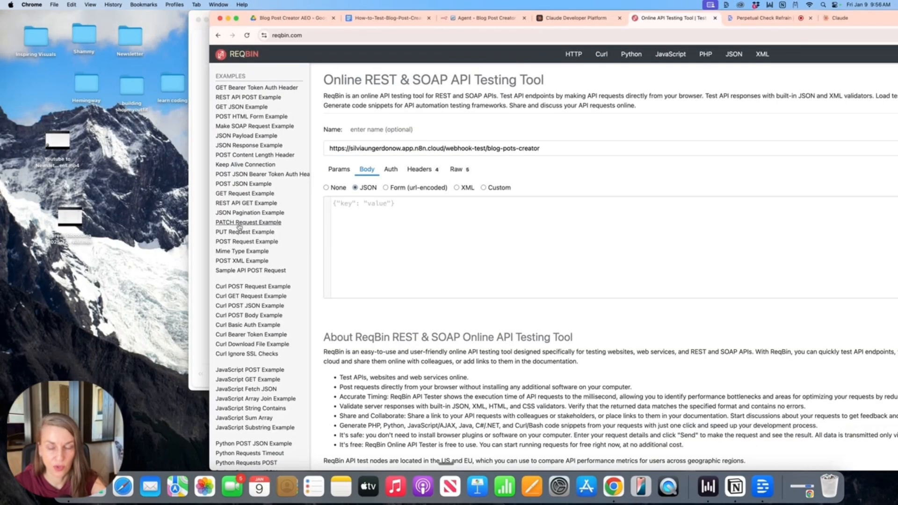
left_click(341, 489)
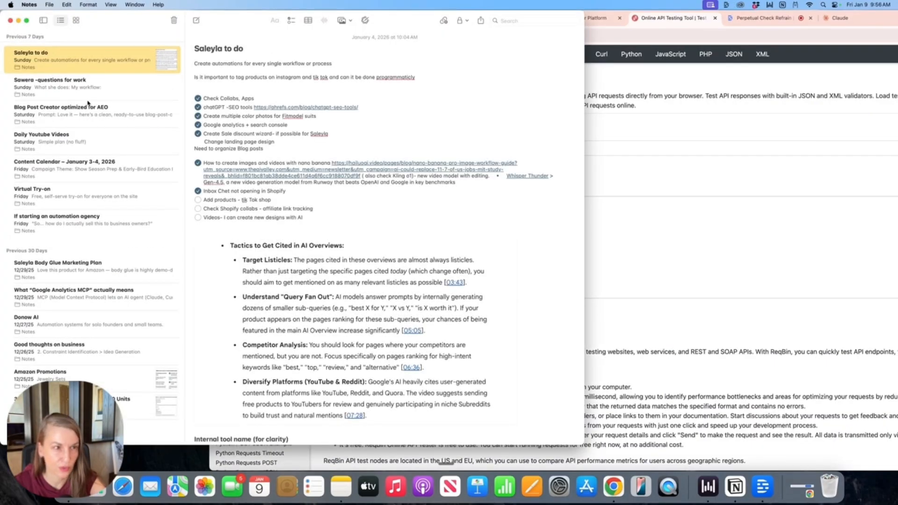
left_click(84, 66)
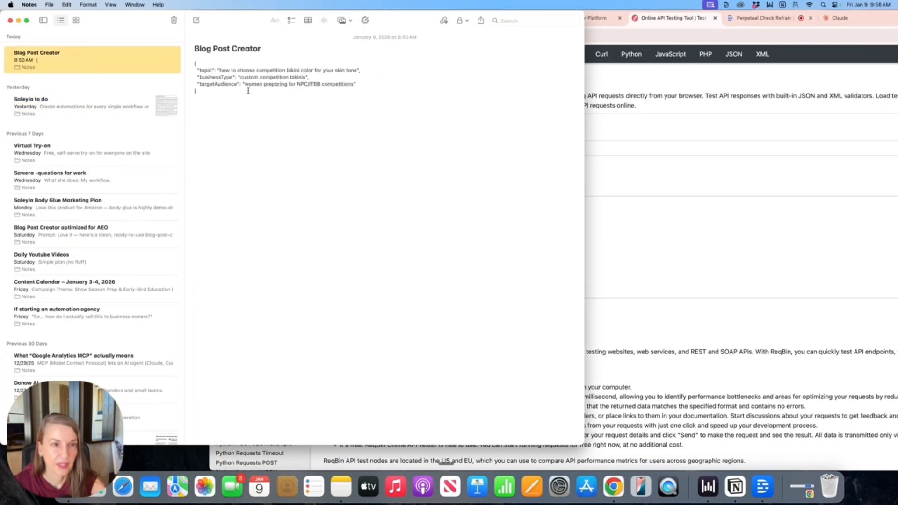
left_click_drag(199, 65, 291, 102)
key("super+c")
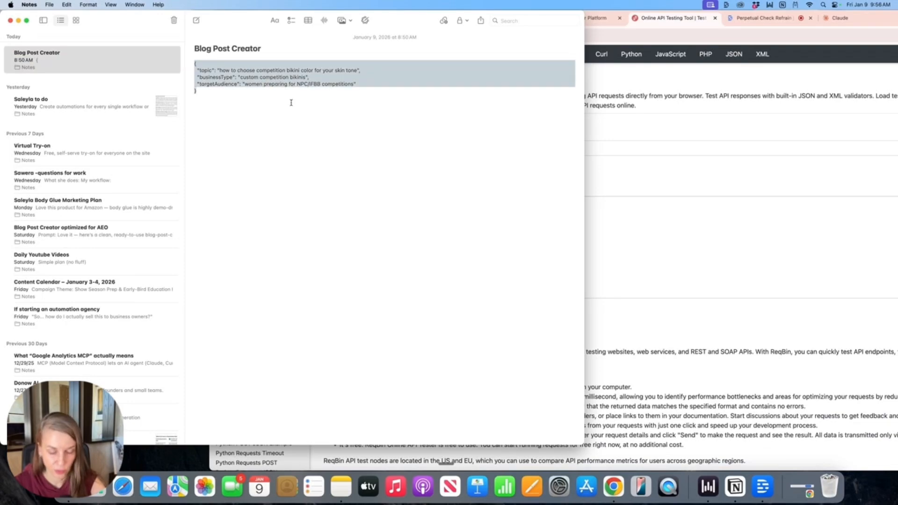
- Put Notes away, bring the ReqBin window back into place, and paste the copied JSON as the request body
left_click(19, 20)
left_click_drag(213, 14, 15, 14)
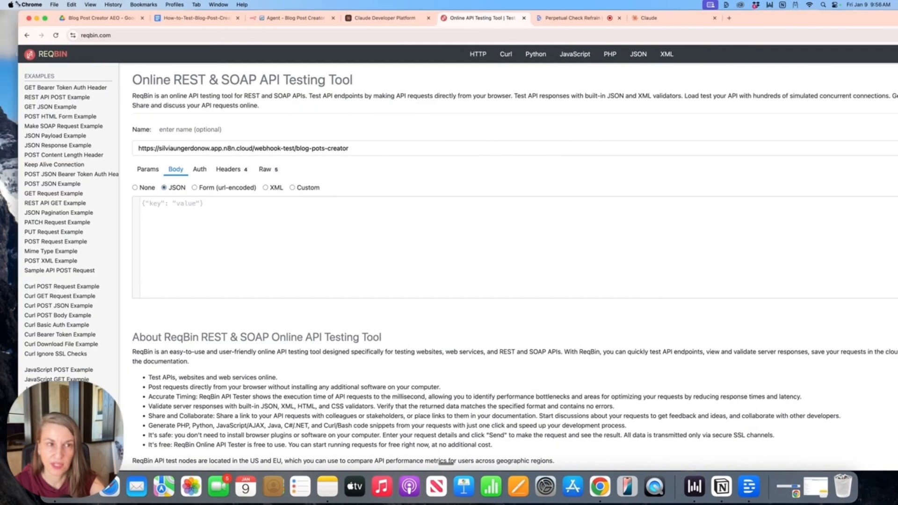
left_click(170, 213)
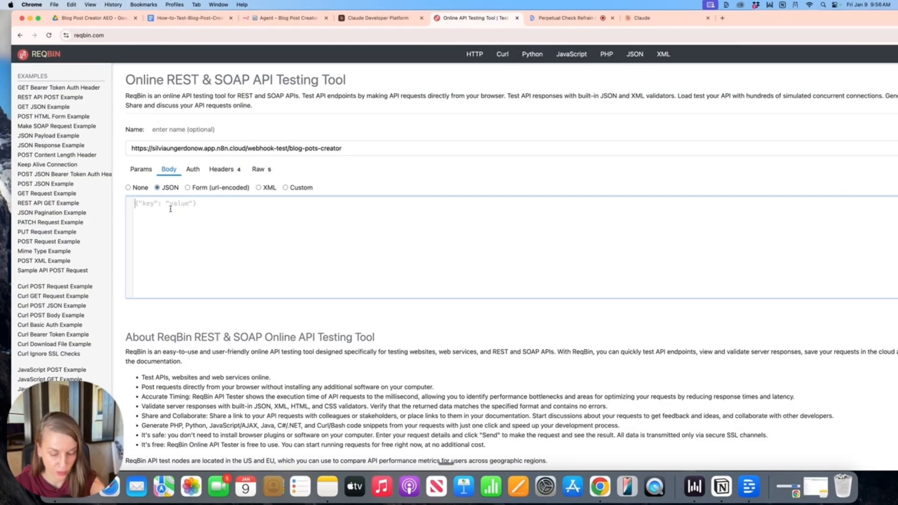
key("super+v")
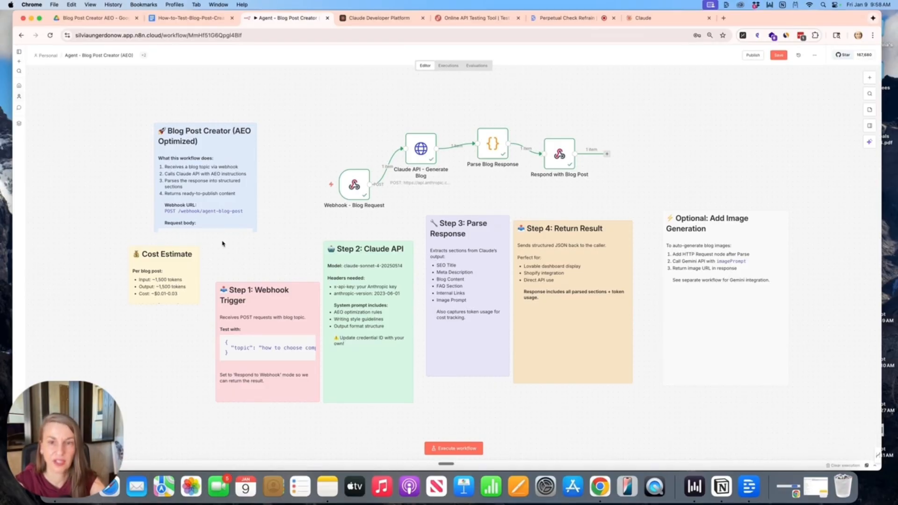
- Inspect the Respond with Blog Post node's output from the test run in Schema view and close the node
left_click_drag(566, 150, 572, 146)
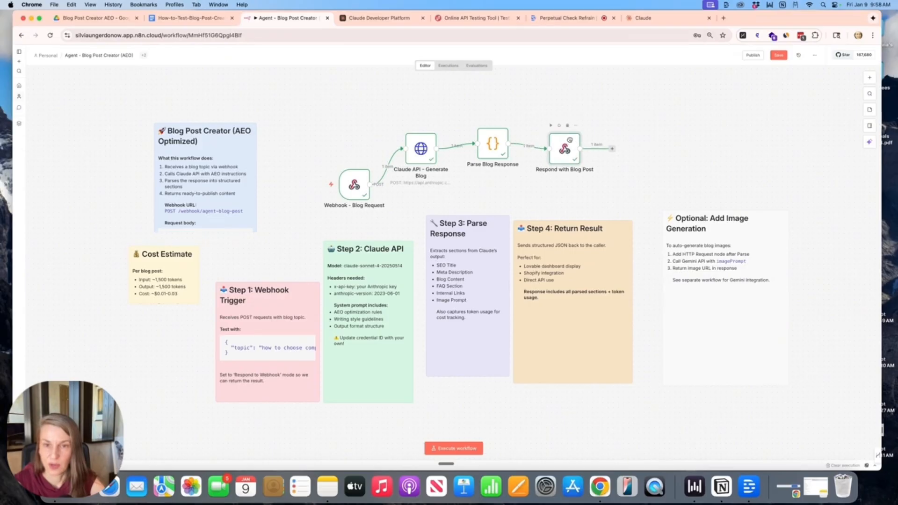
mouse_move(278, 185)
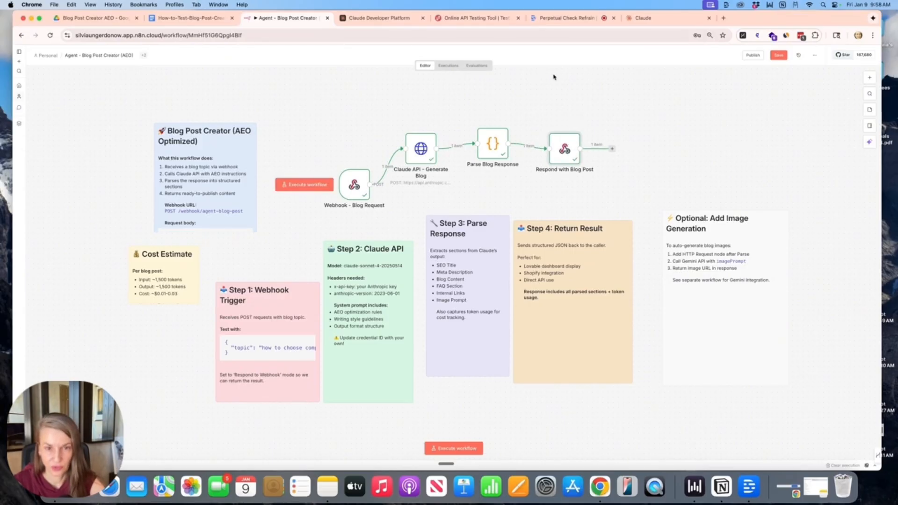
left_click(576, 125)
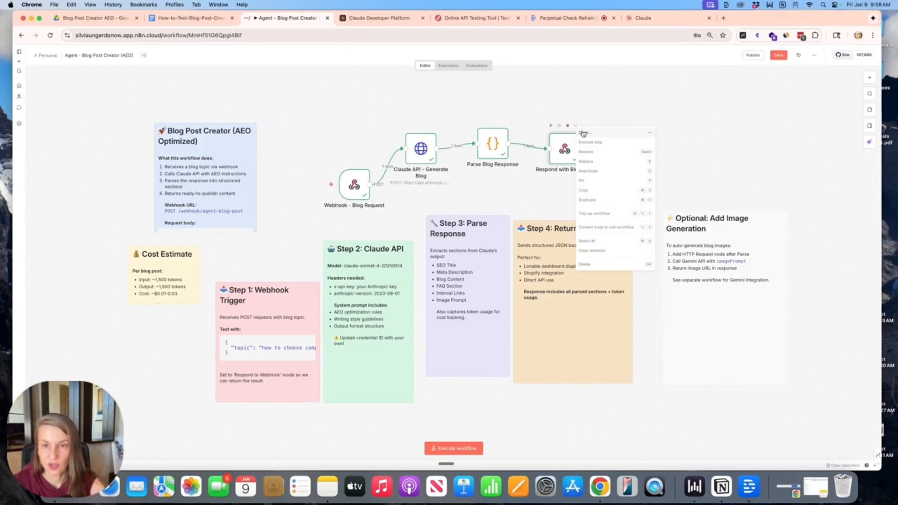
left_click(583, 134)
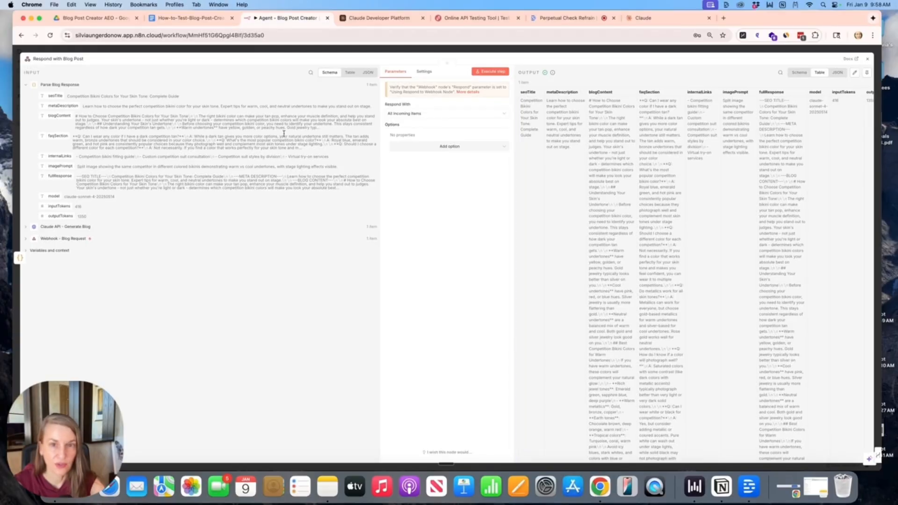
left_click(792, 76)
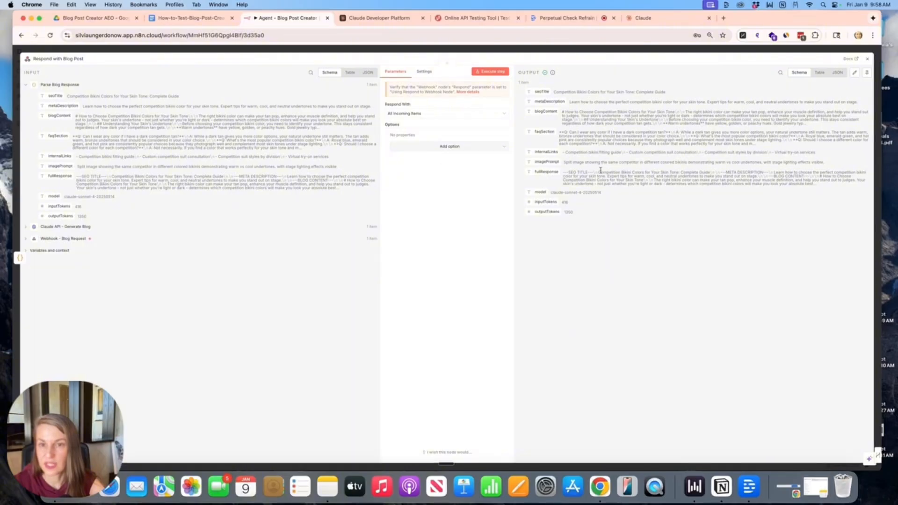
left_click(532, 48)
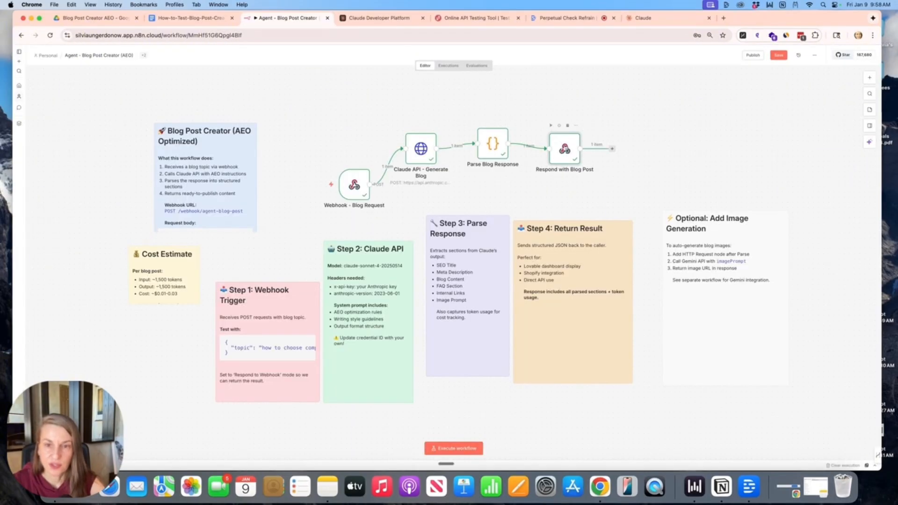
- Align the Respond with Blog Post node with Parse Blog Response and shift the Step 4: Return Result note away from Step 3
left_click_drag(562, 138, 560, 132)
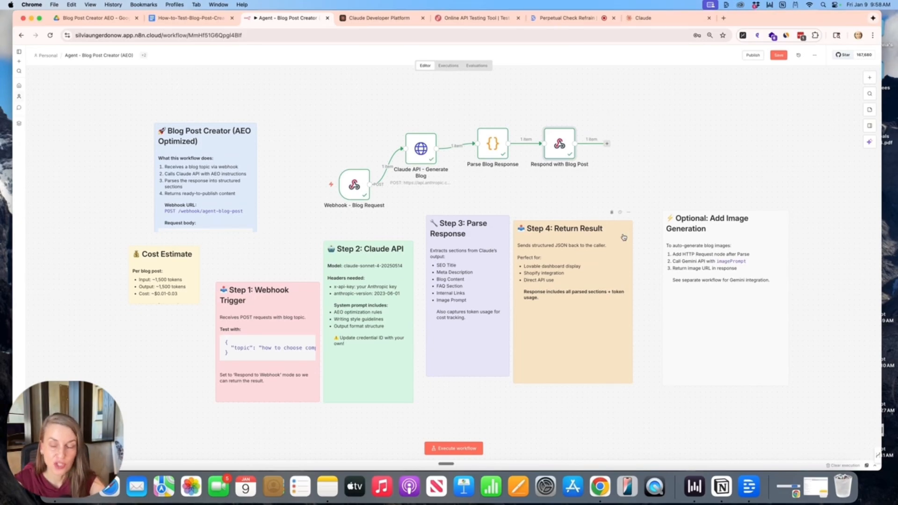
left_click_drag(627, 236, 637, 227)
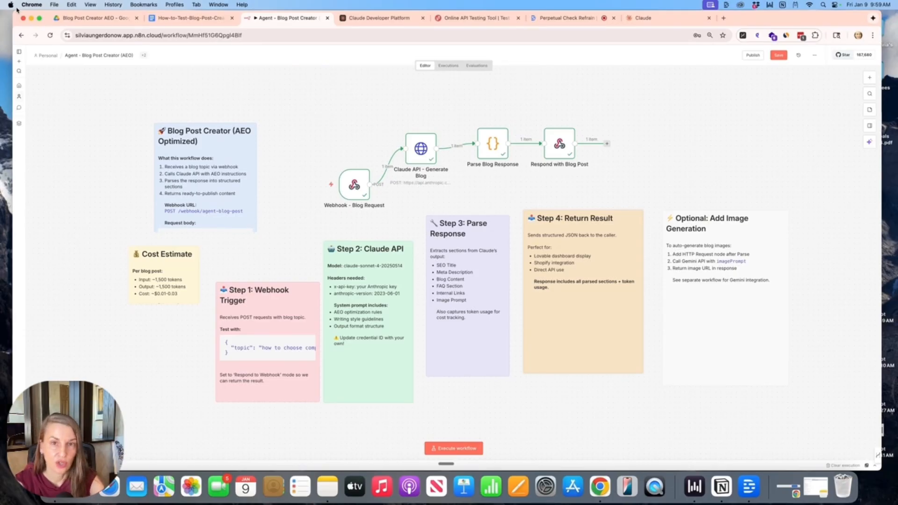
scroll(511, 168, "down", 1)
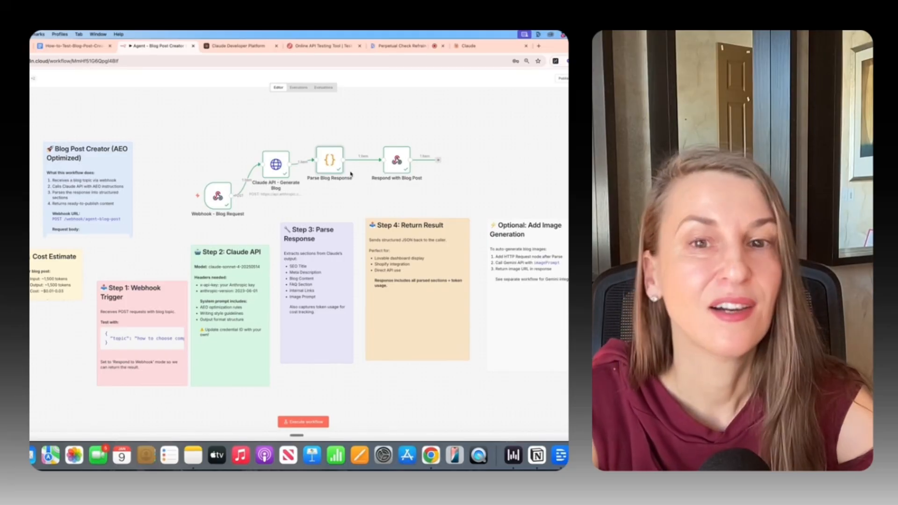
scroll(392, 129, "down", 1)
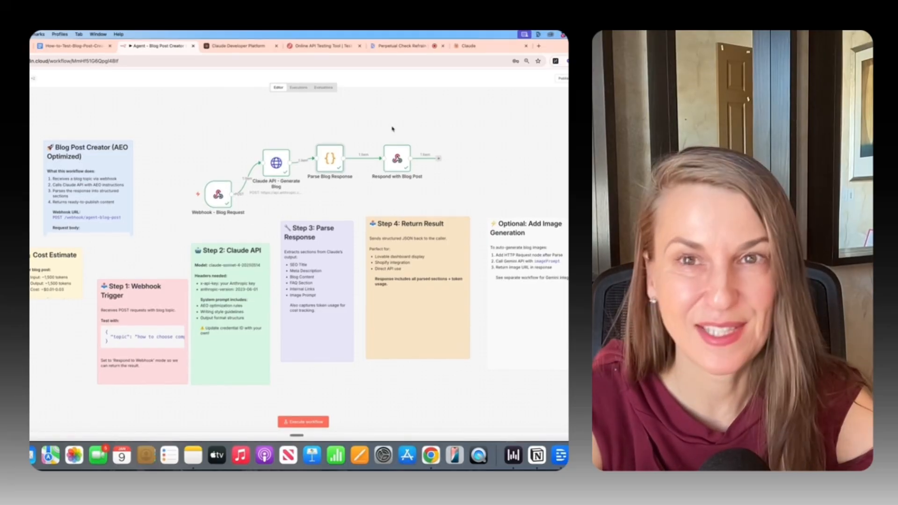